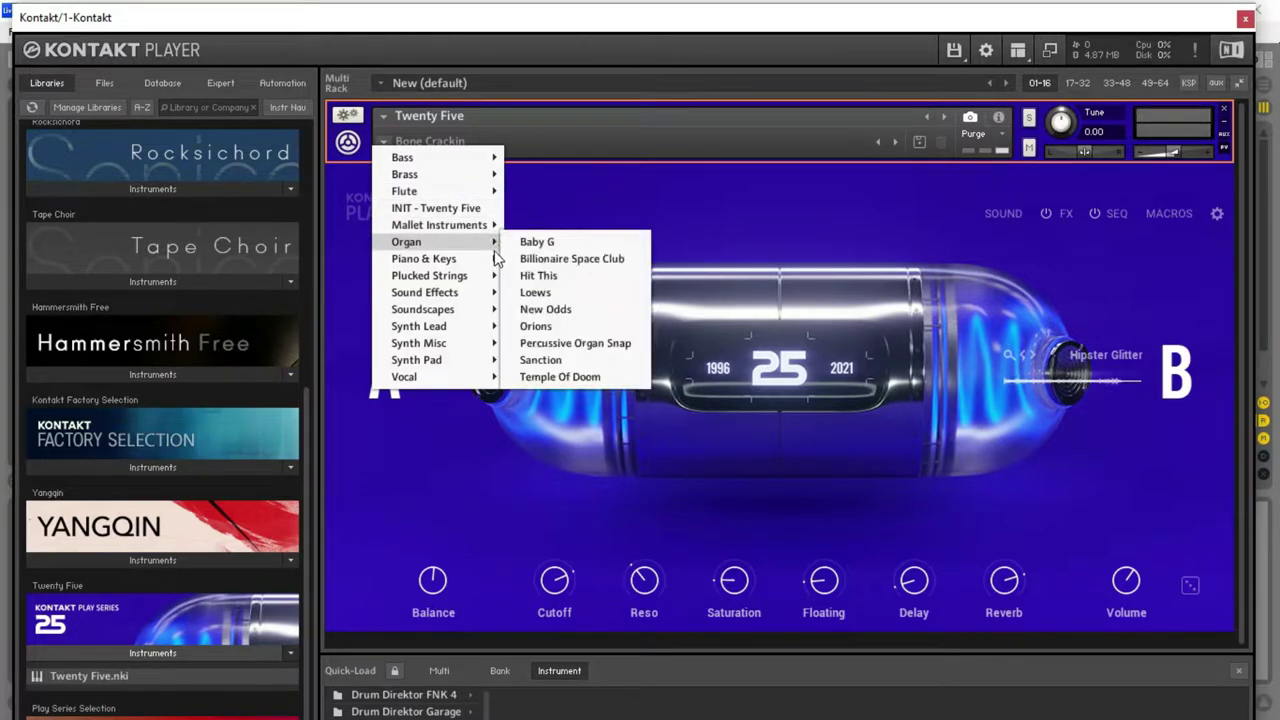
Audition the Piano & Keys presets Blue Magic, Cheesy EP and Coldsteel in Twenty Five, leaving Coldsteel loaded, and close the instrument window
mouse_move(492, 262)
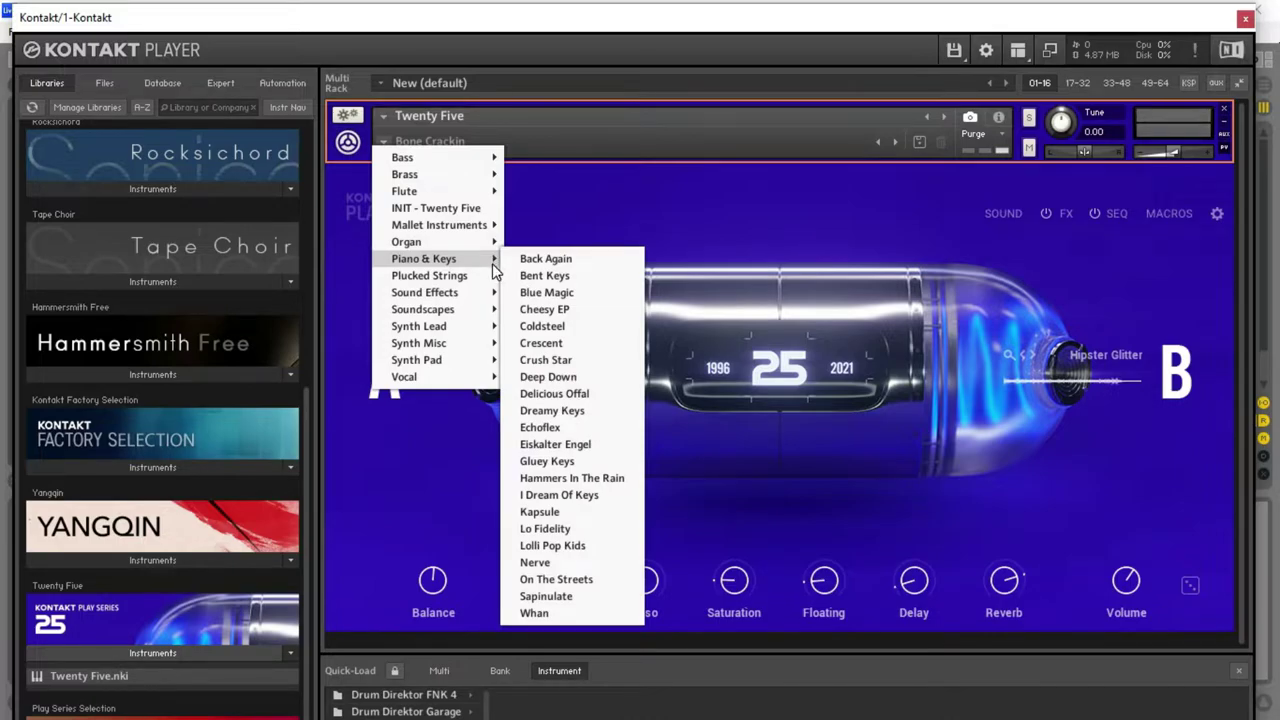
left_click(578, 292)
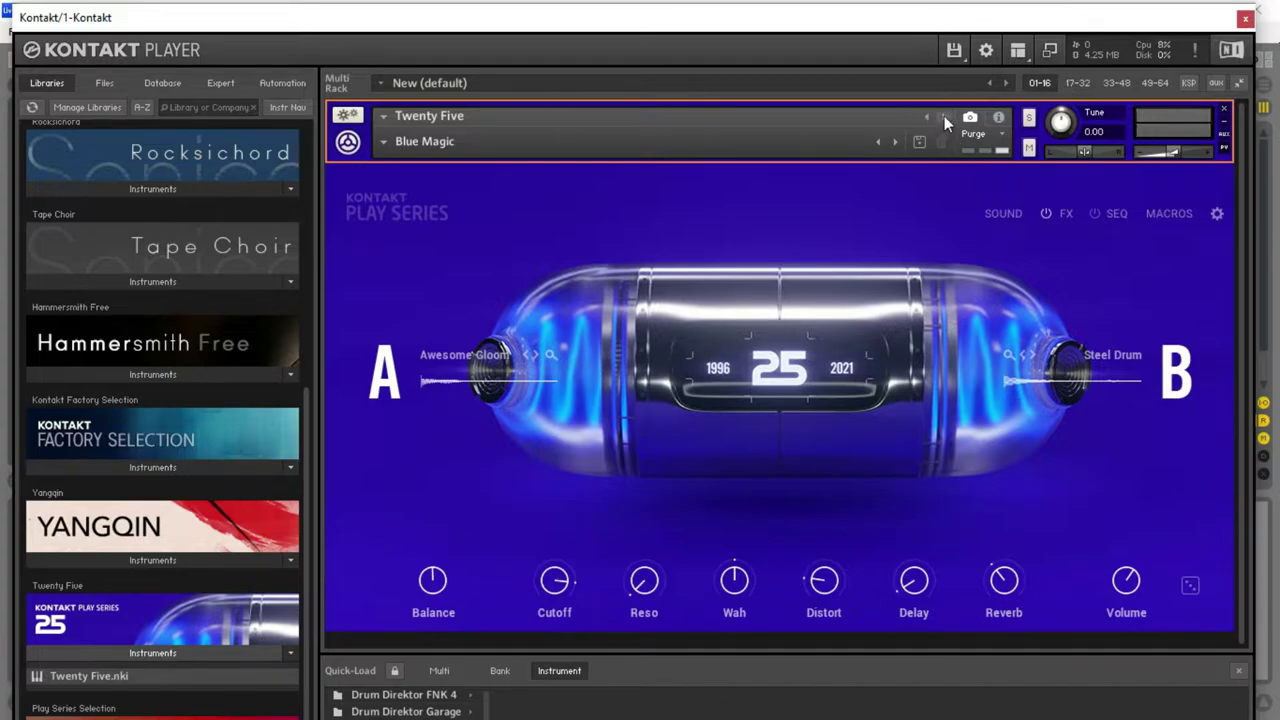
left_click(896, 146)
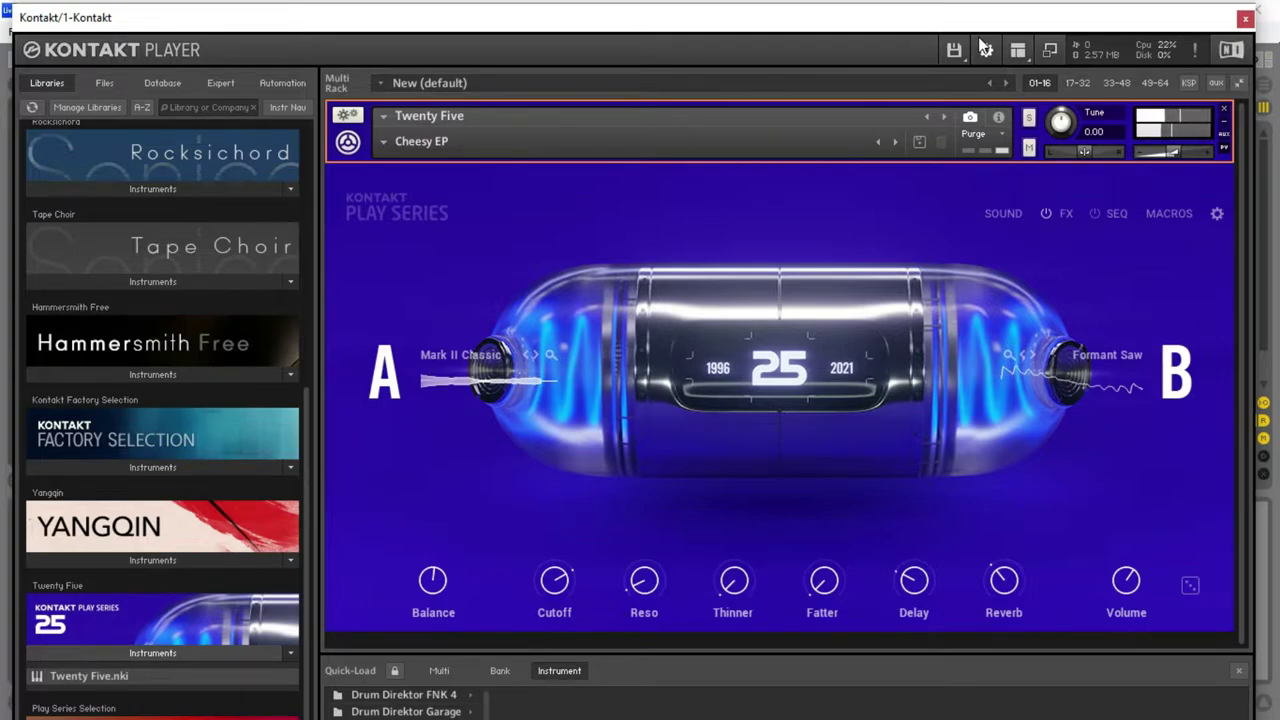
left_click(903, 147)
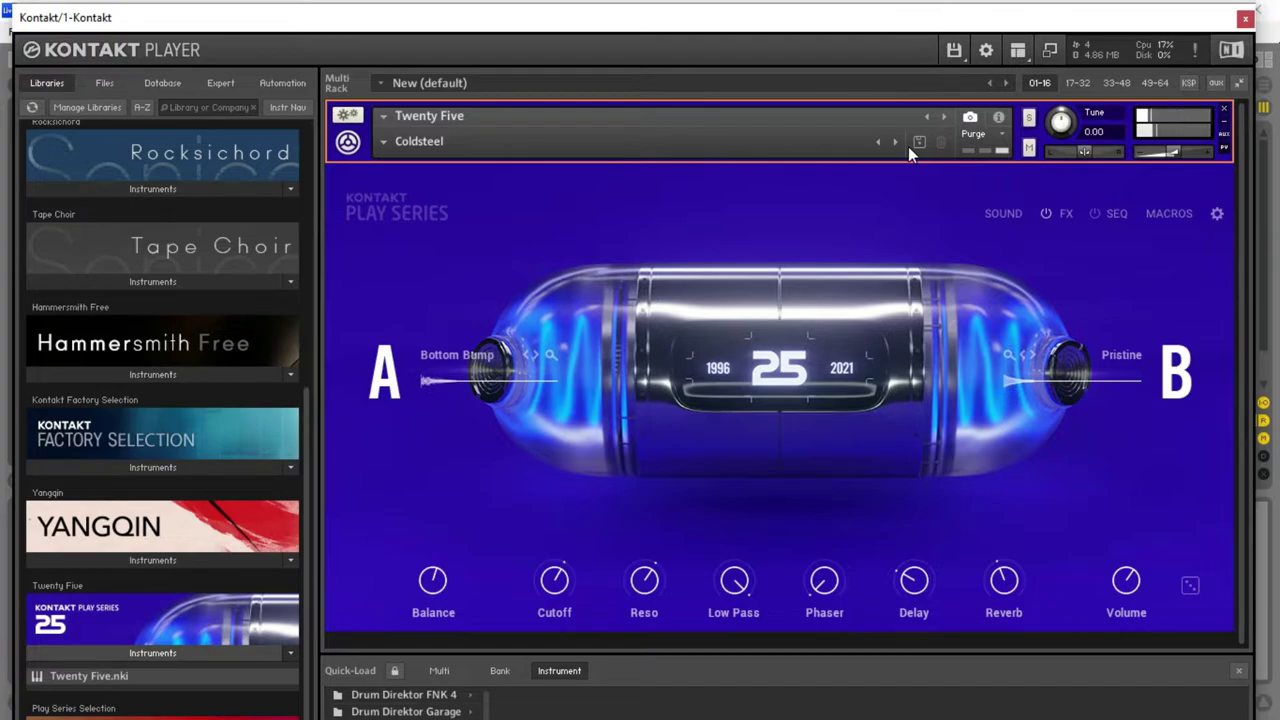
left_click(1245, 18)
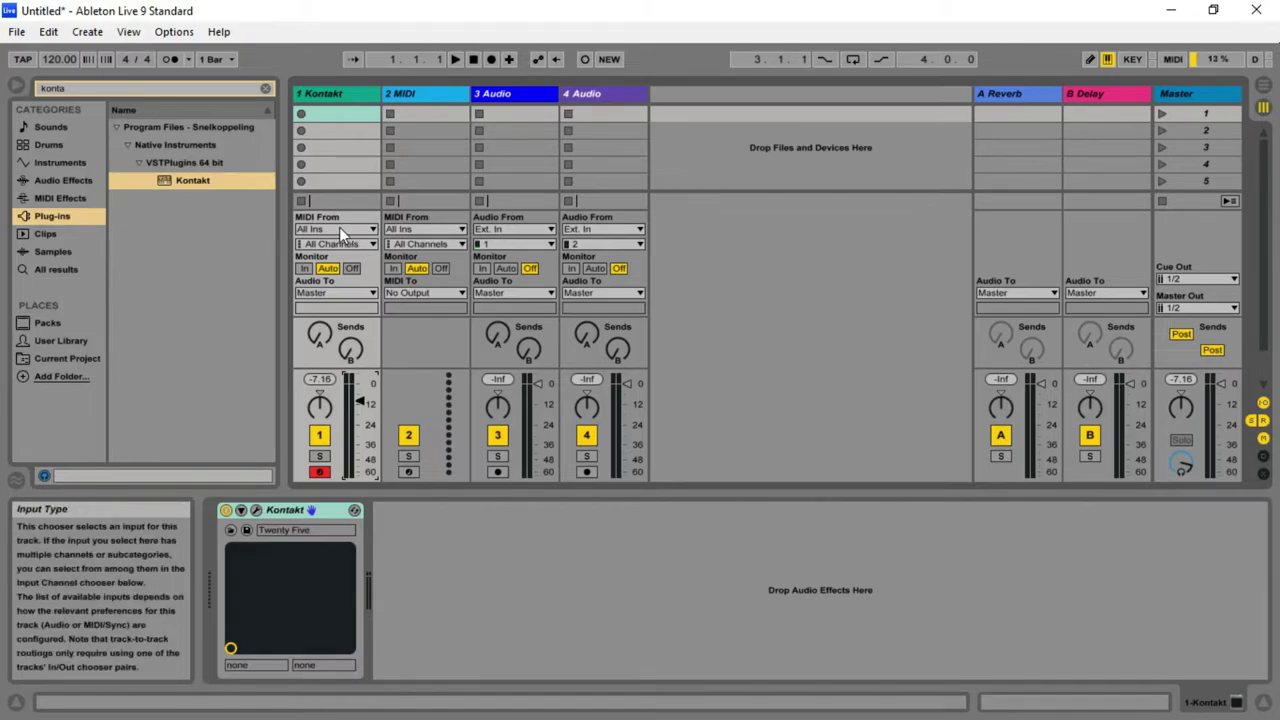
Lower the cue volume to -13.0, set the project tempo to 140 and turn on the metronome
left_click_drag(1183, 464, 1183, 505)
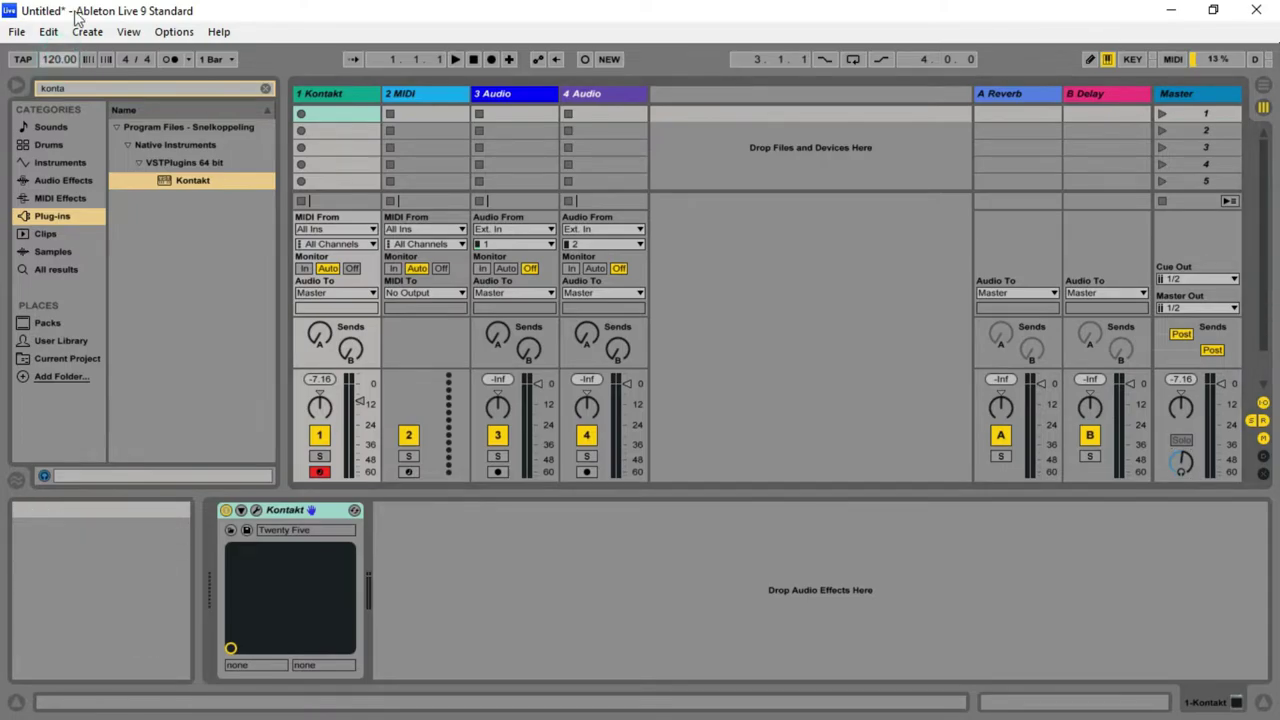
type("140")
key("Return")
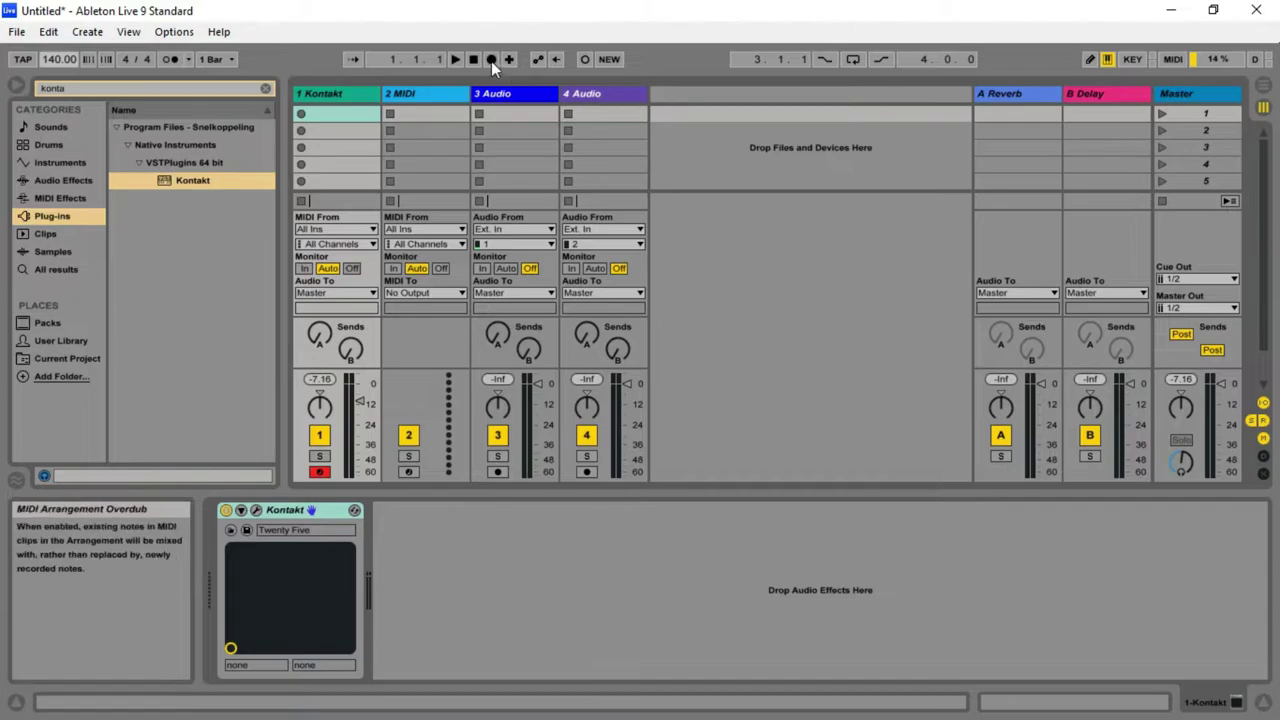
left_click(170, 59)
Record a short trial take on the Kontakt track and raise the track volume to -1.0
left_click(491, 59)
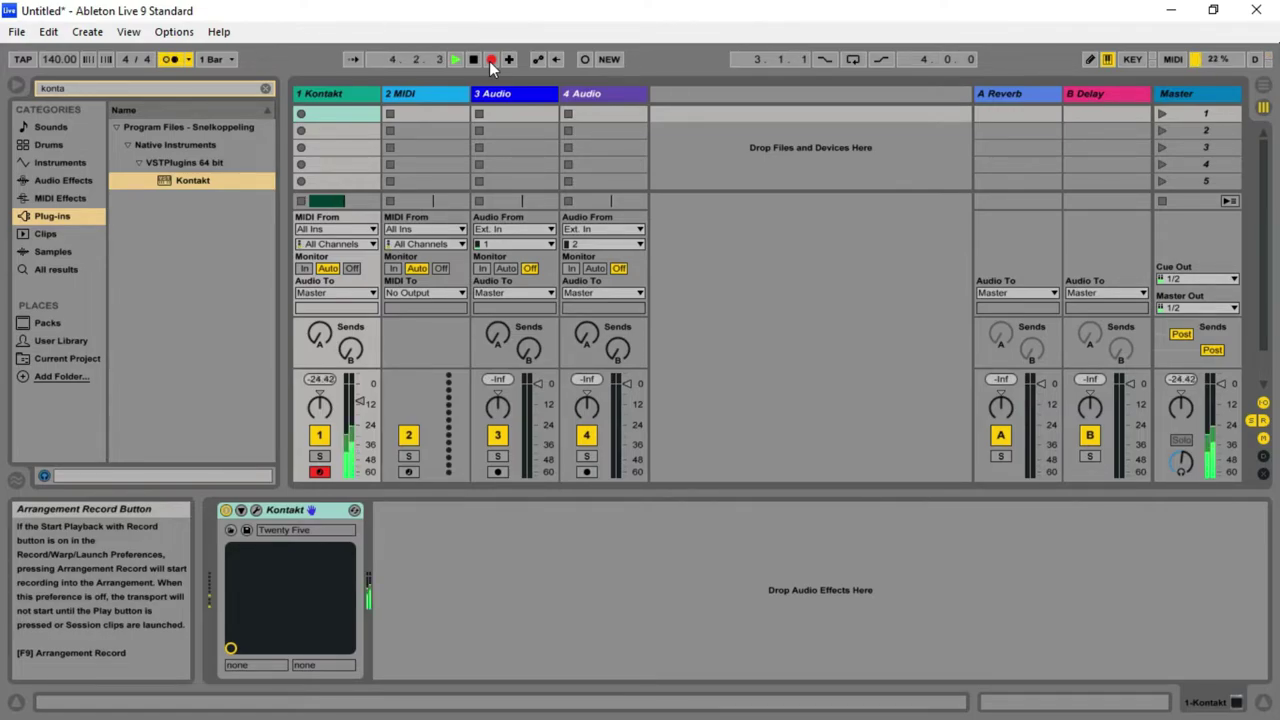
key("space")
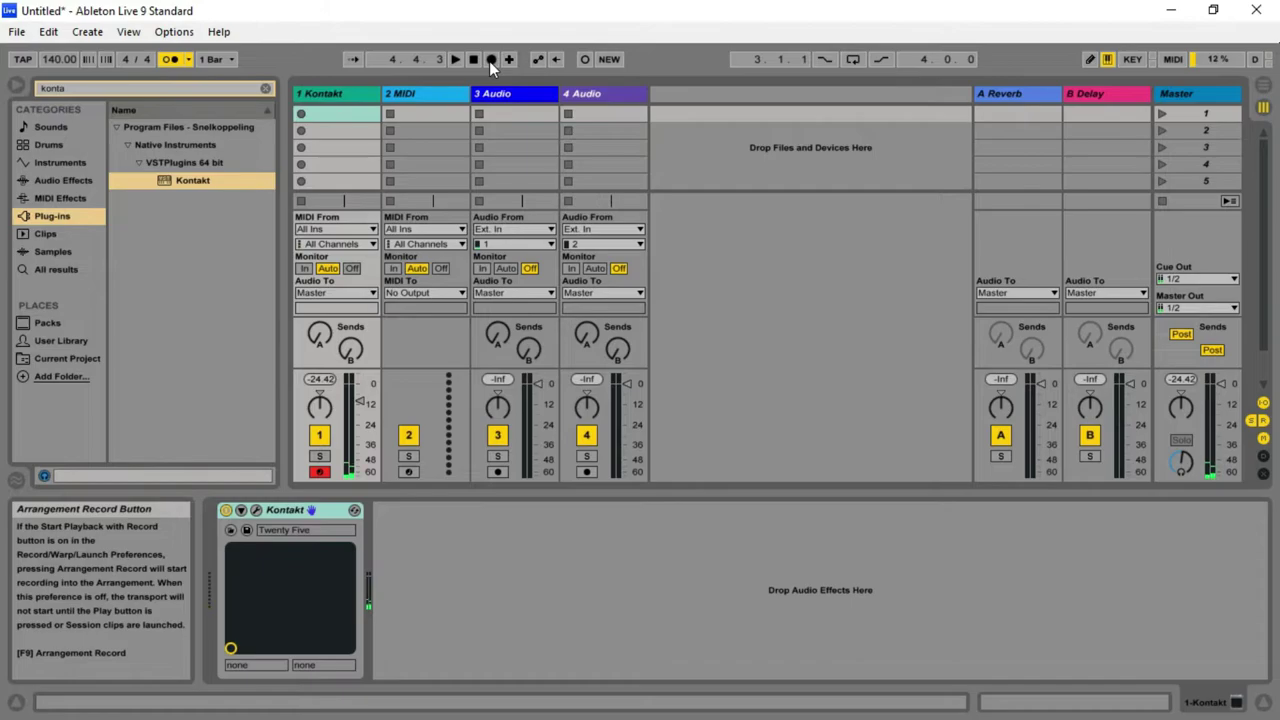
left_click_drag(359, 401, 359, 385)
Record another take of the chords on the Kontakt track and show it in the Arrangement view
left_click(492, 60)
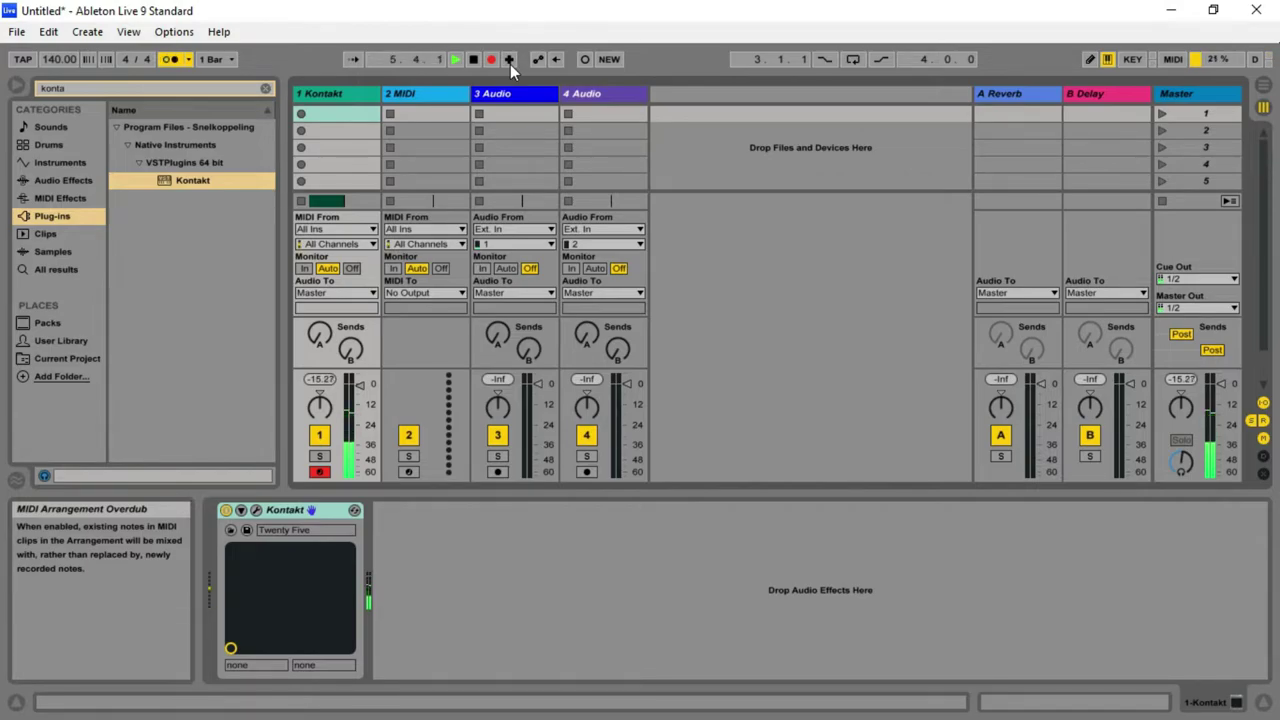
key("space")
key("Tab")
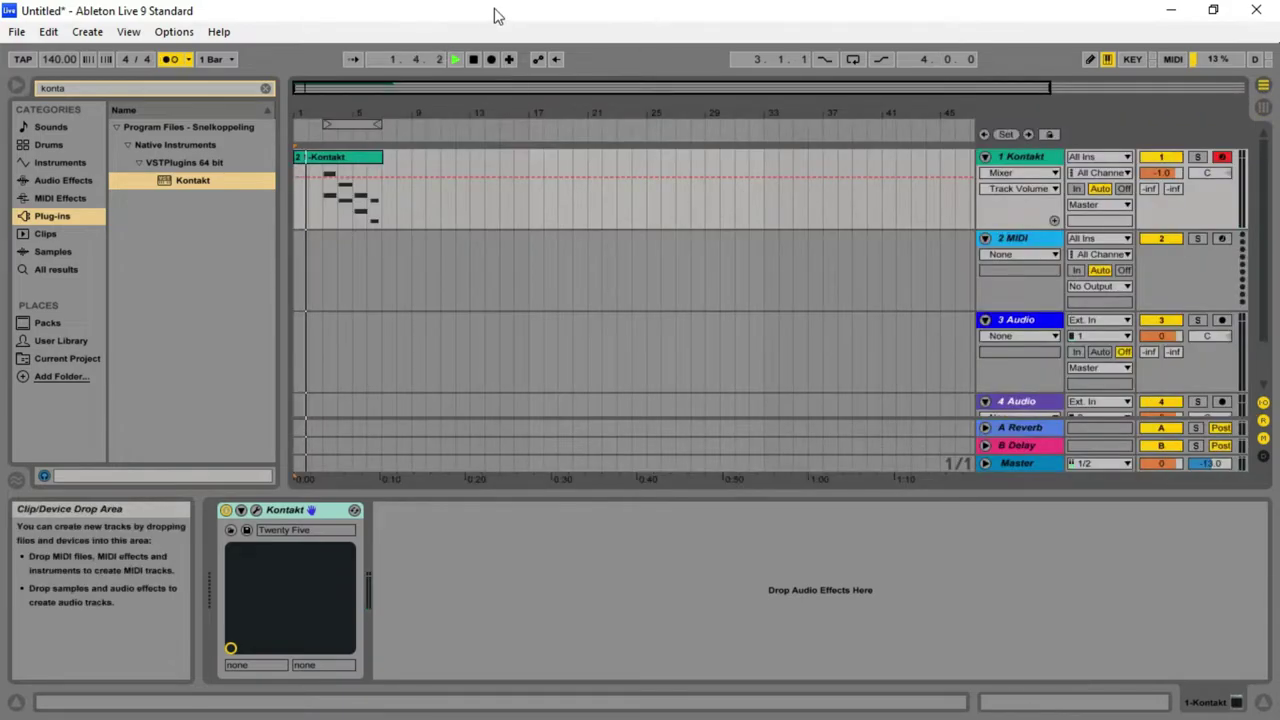
left_click_drag(343, 87, 350, 113)
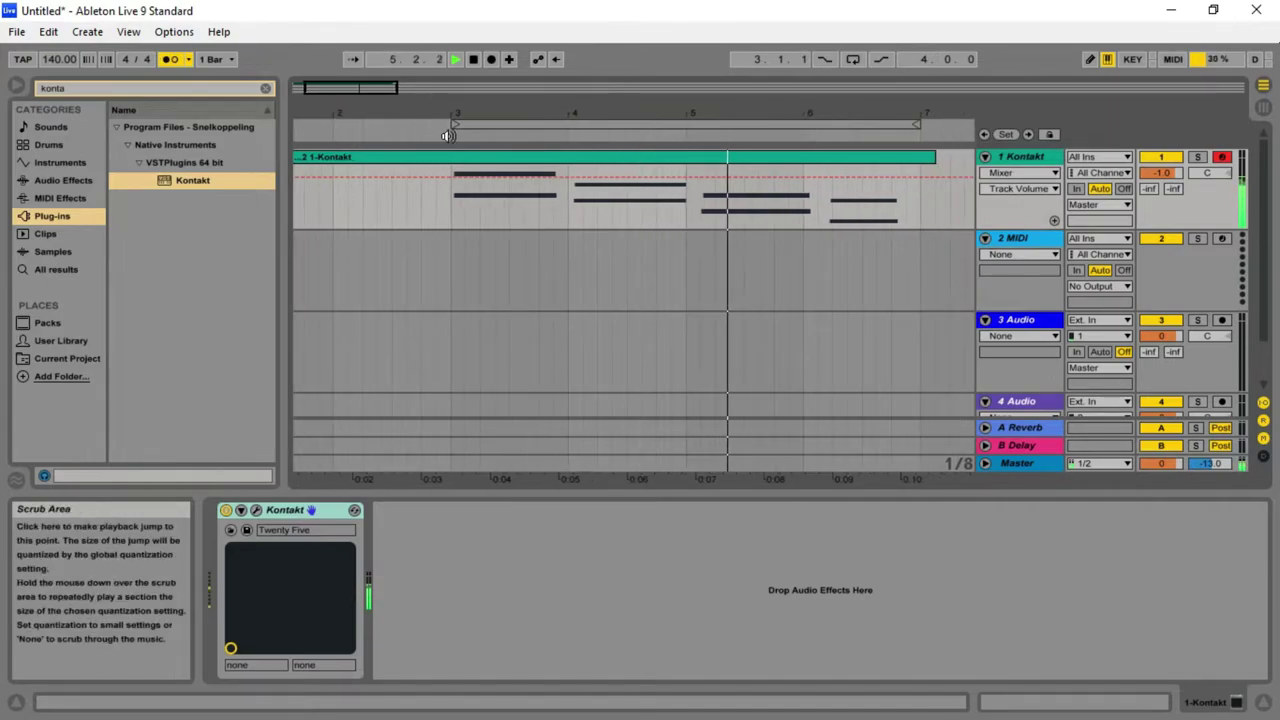
Select all notes in the recorded Kontakt clip and quantize them
double_click(652, 157)
left_click_drag(1234, 548, 724, 577)
left_click_drag(717, 604, 713, 631)
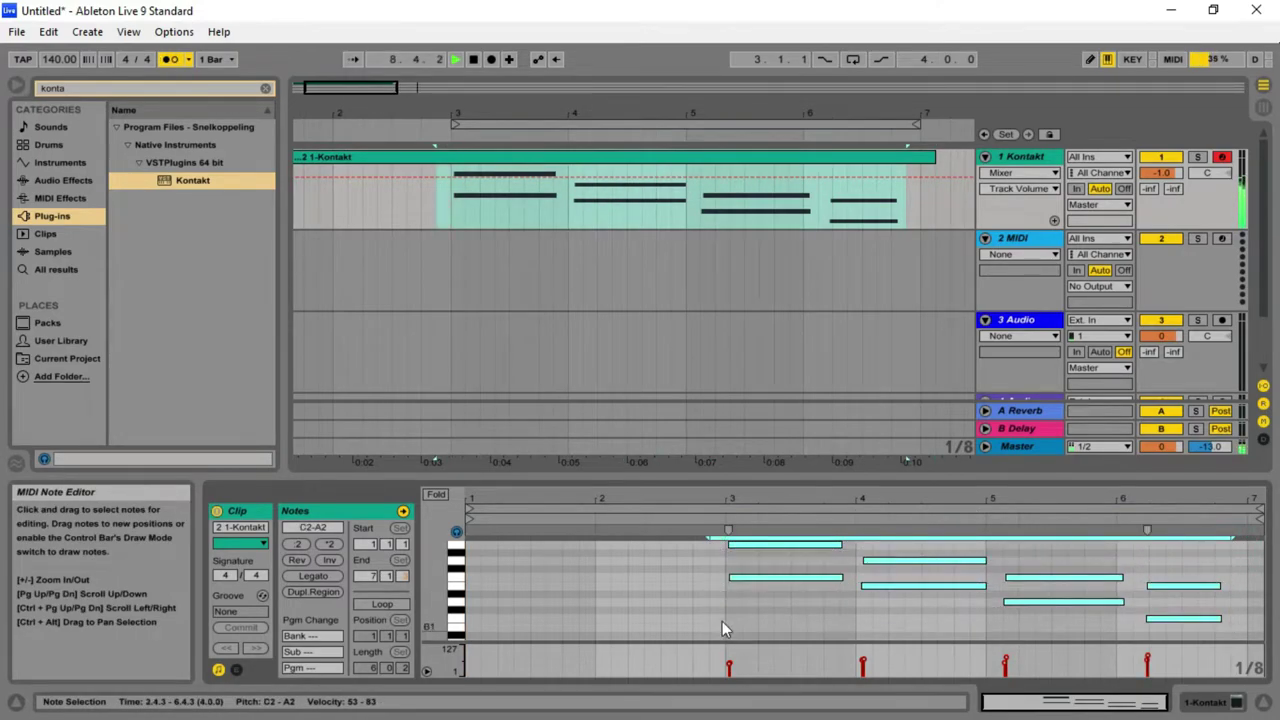
right_click(770, 579)
left_click(843, 458)
left_click(698, 348)
left_click(700, 380)
left_click(618, 419)
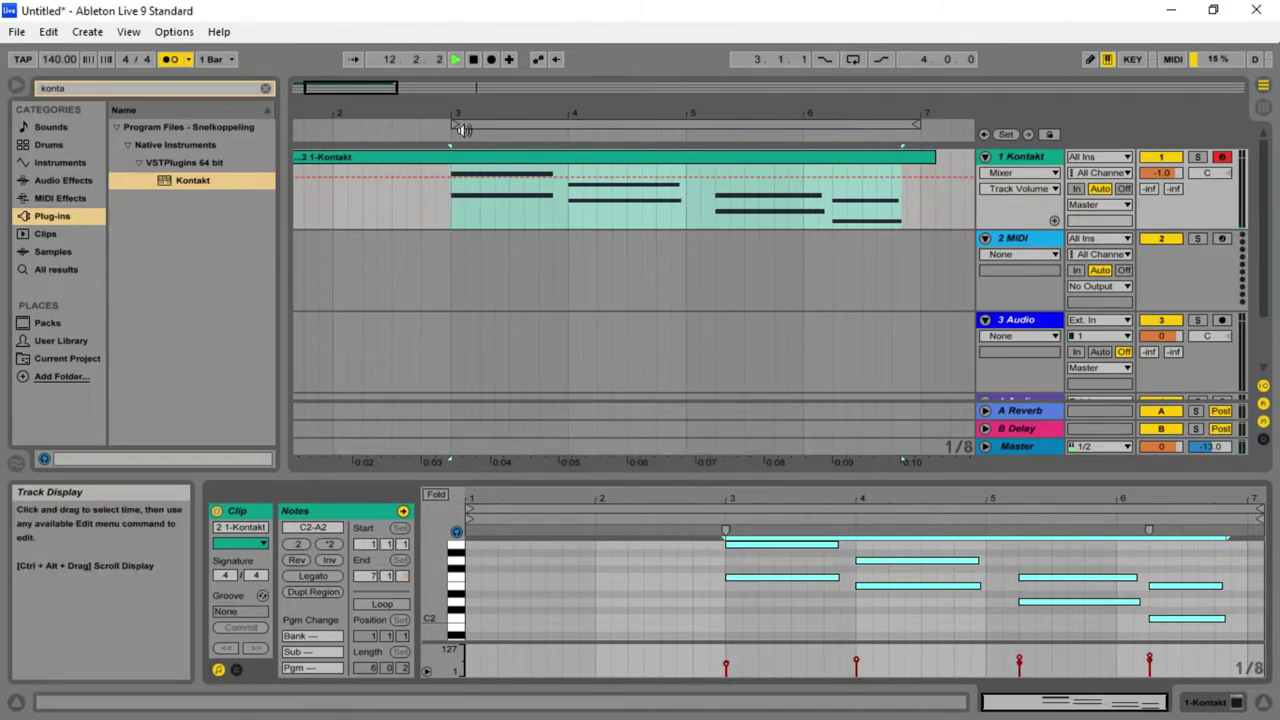
Delete the Kontakt clip and record a new take of the four two-note chords from the start of the arrangement
left_click(404, 157)
key("Delete")
key("space")
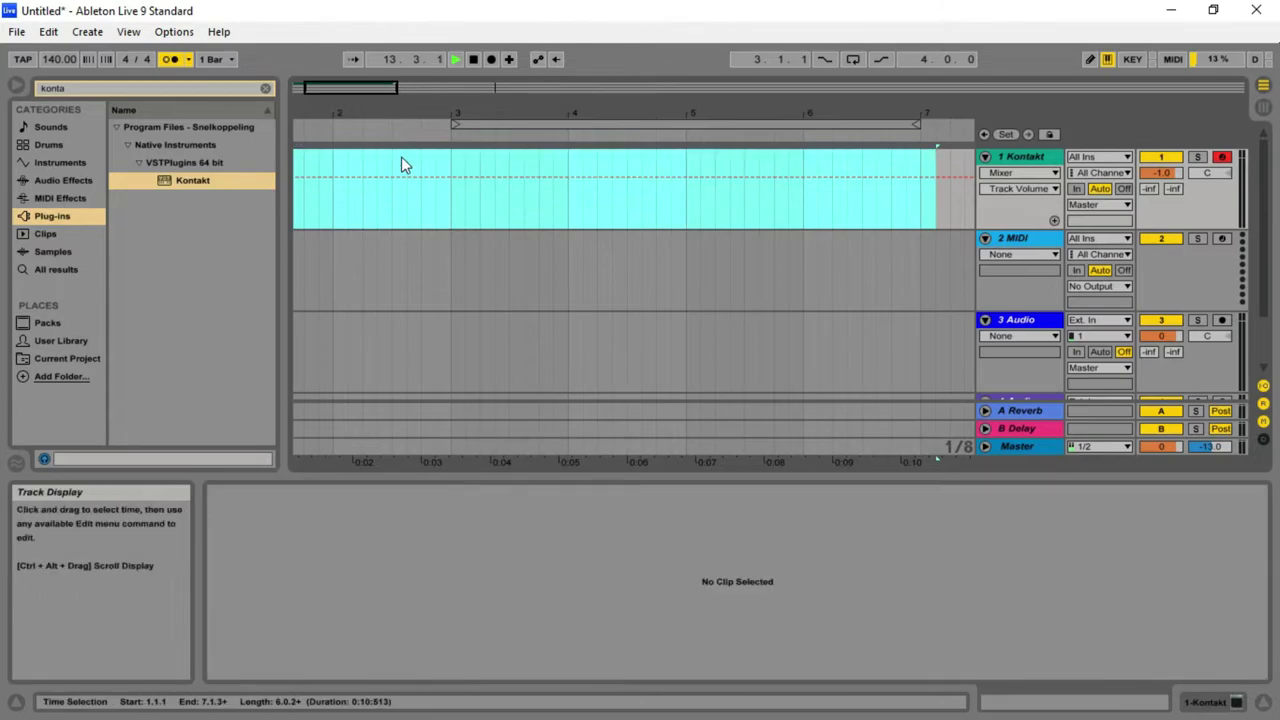
left_click(491, 61)
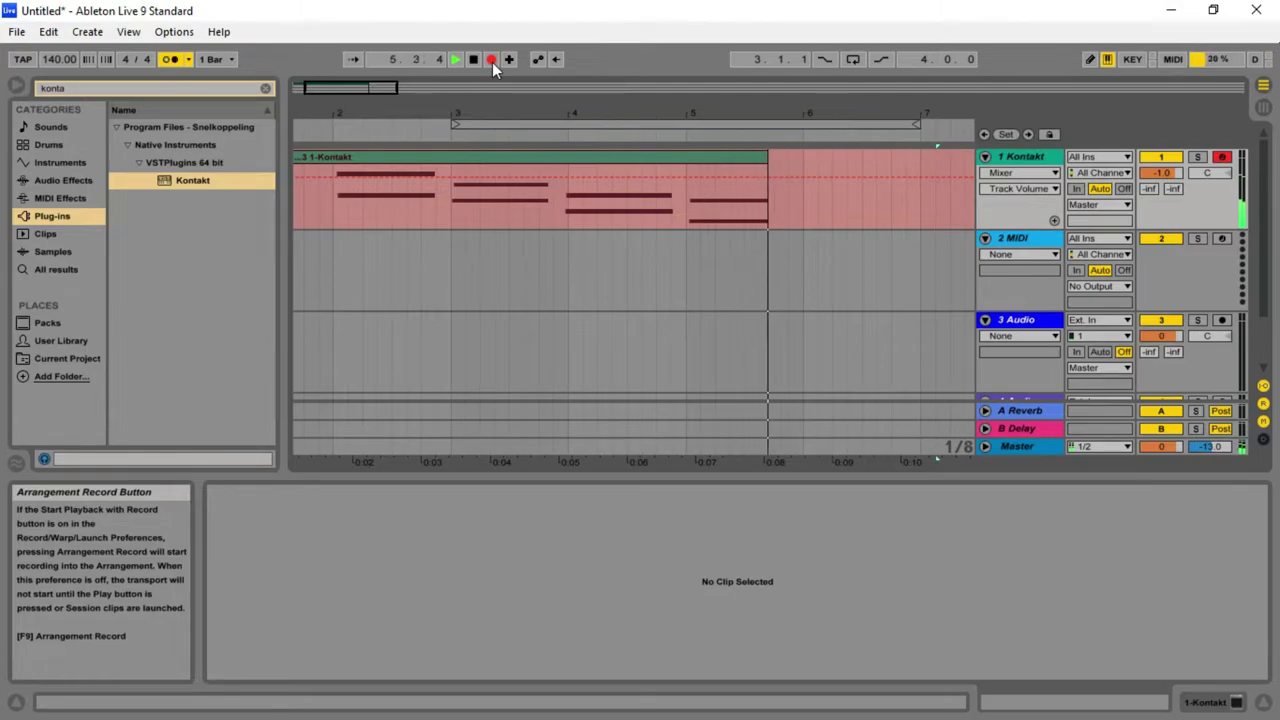
left_click(492, 62)
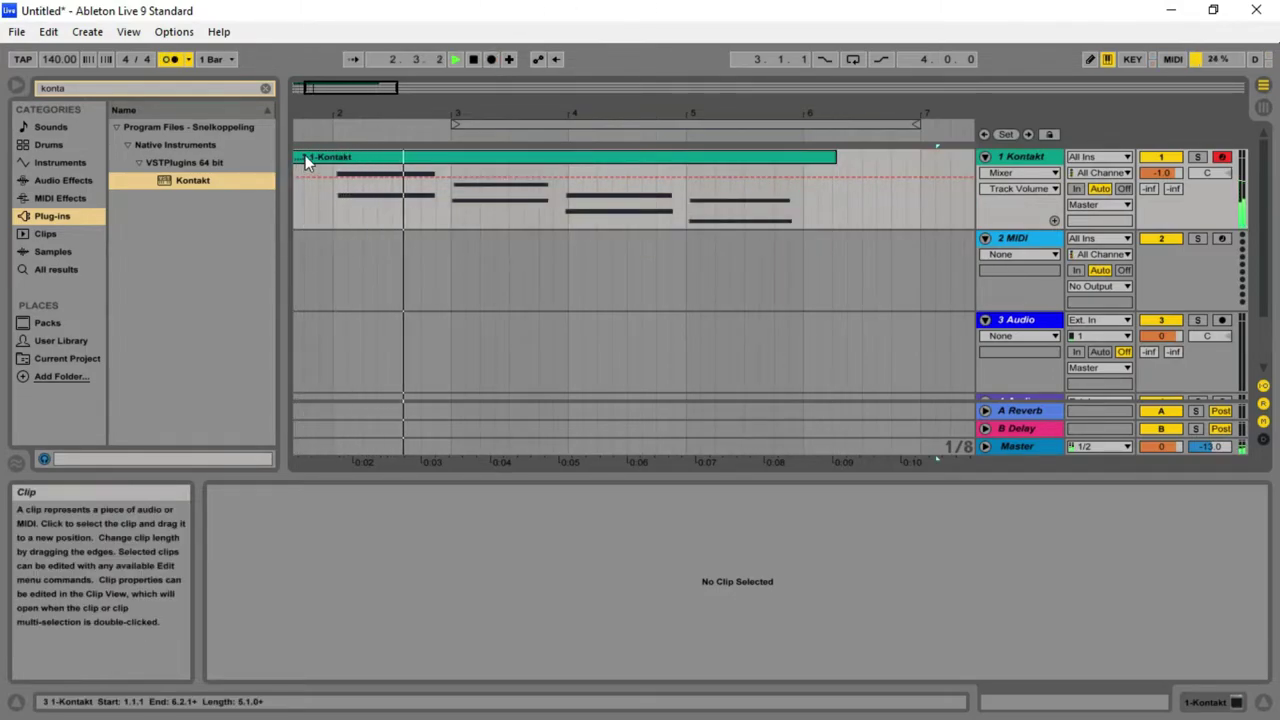
Quantize all notes of the new take so each chord starts on the bar line
left_click(369, 161)
left_click_drag(1142, 544, 679, 630)
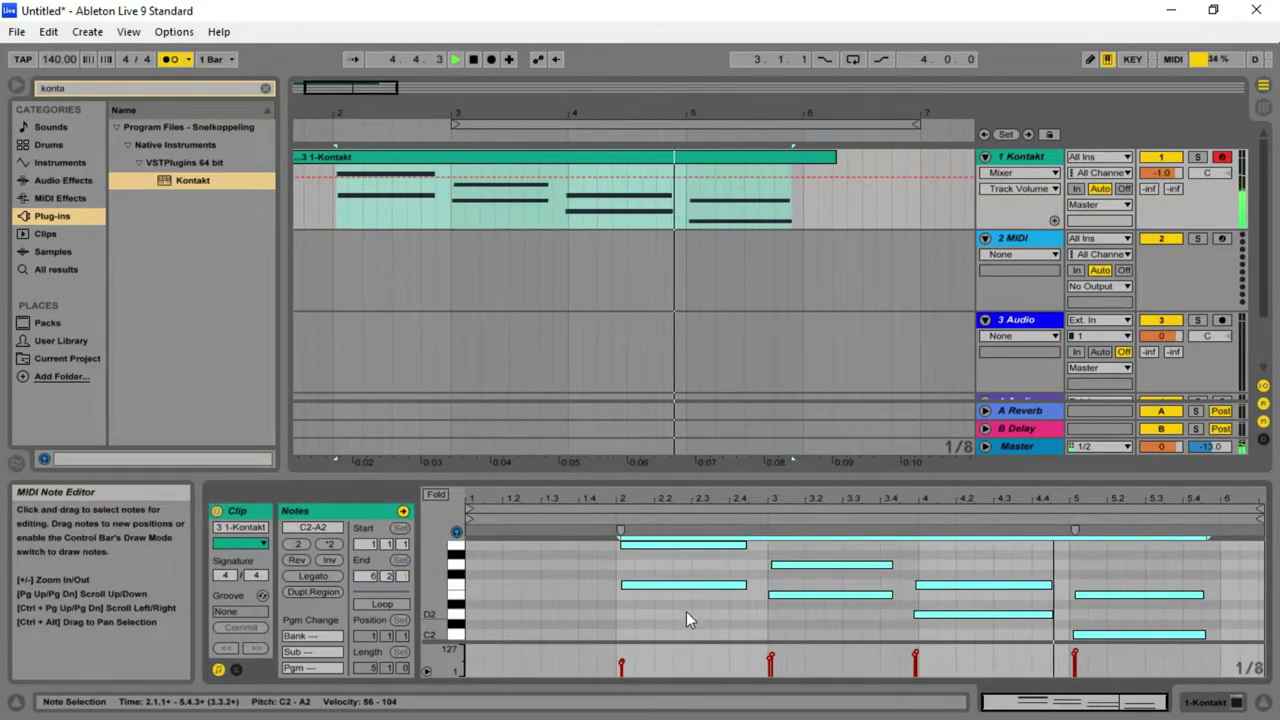
right_click(679, 583)
left_click(728, 450)
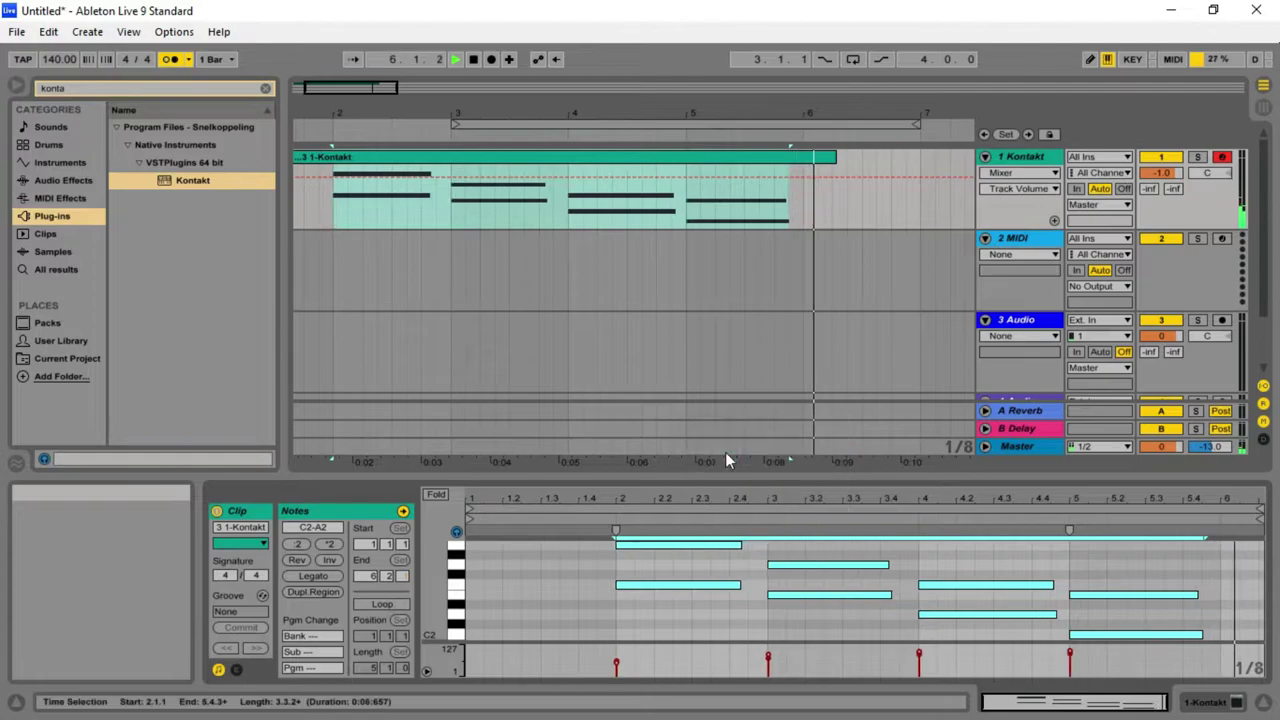
Place the clip at 1.1.1 without its empty first bar and shift the loop range to 1.1.1
left_click_drag(328, 88, 324, 79)
left_click_drag(300, 156, 337, 180)
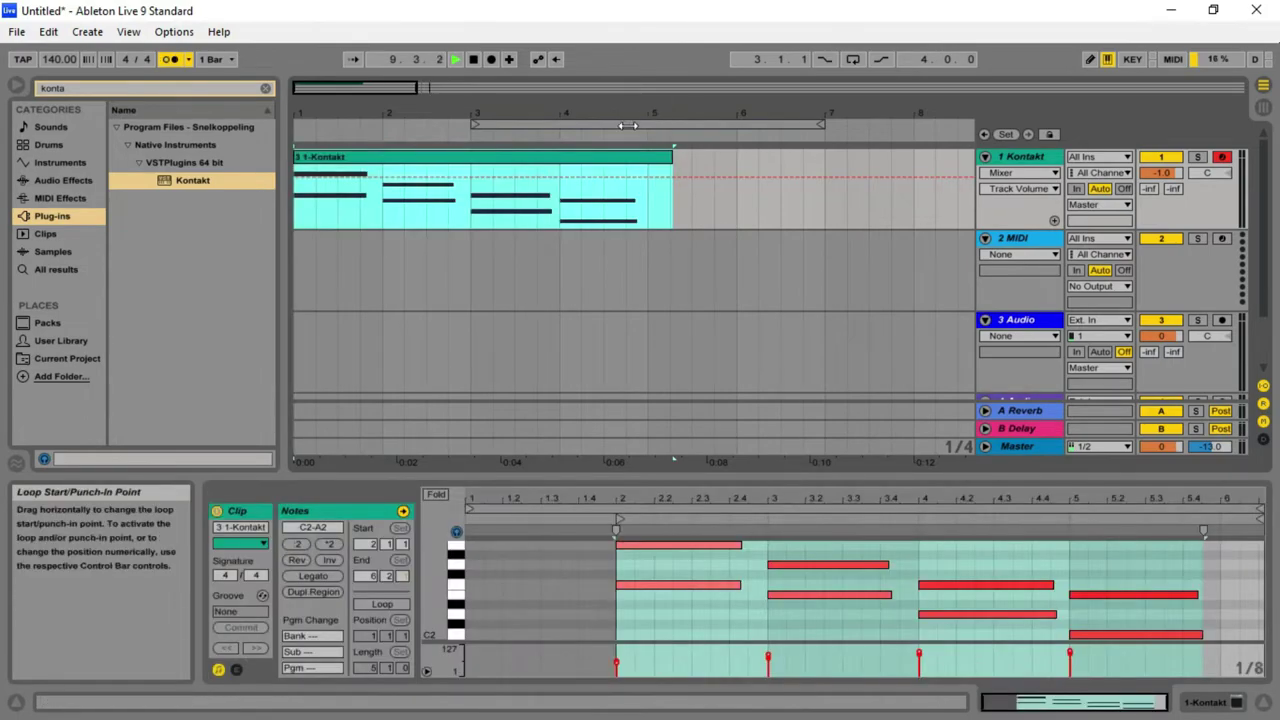
left_click_drag(488, 124, 311, 124)
key("space")
key("space")
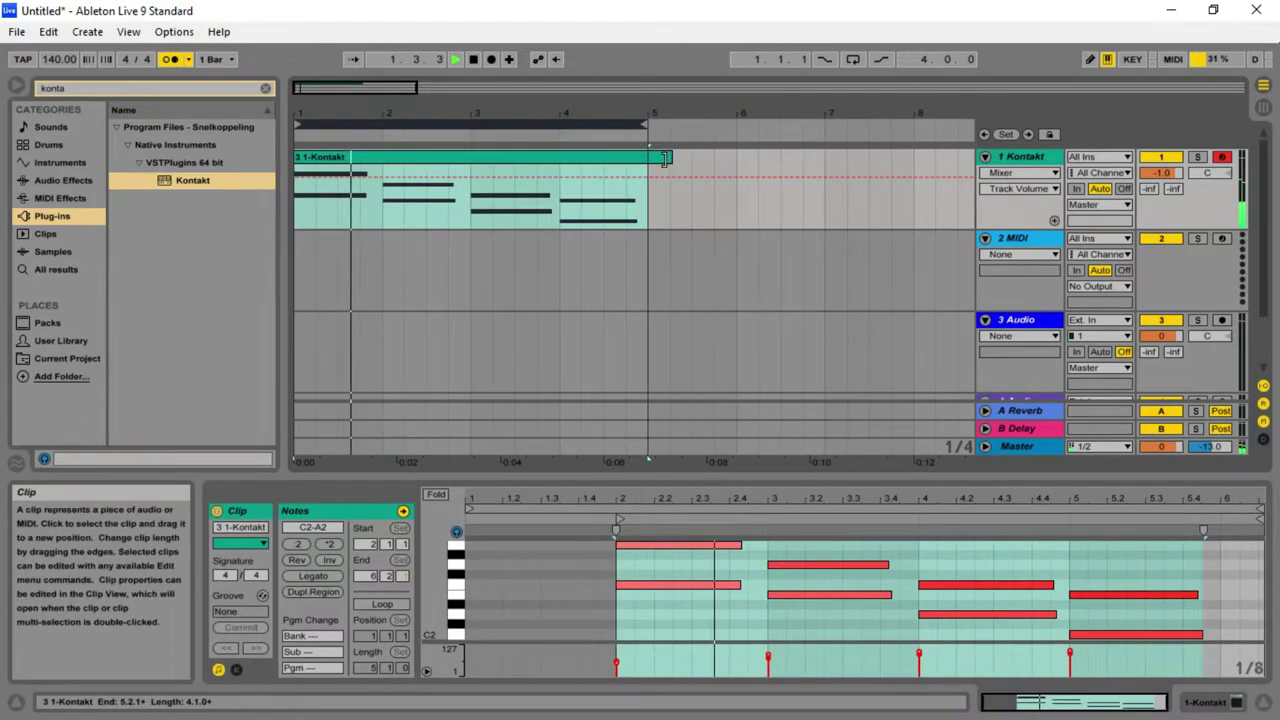
Trim the clip's end to a length of 4.0.0 and turn on the arrangement loop
left_click_drag(669, 157, 655, 157)
left_click(852, 60)
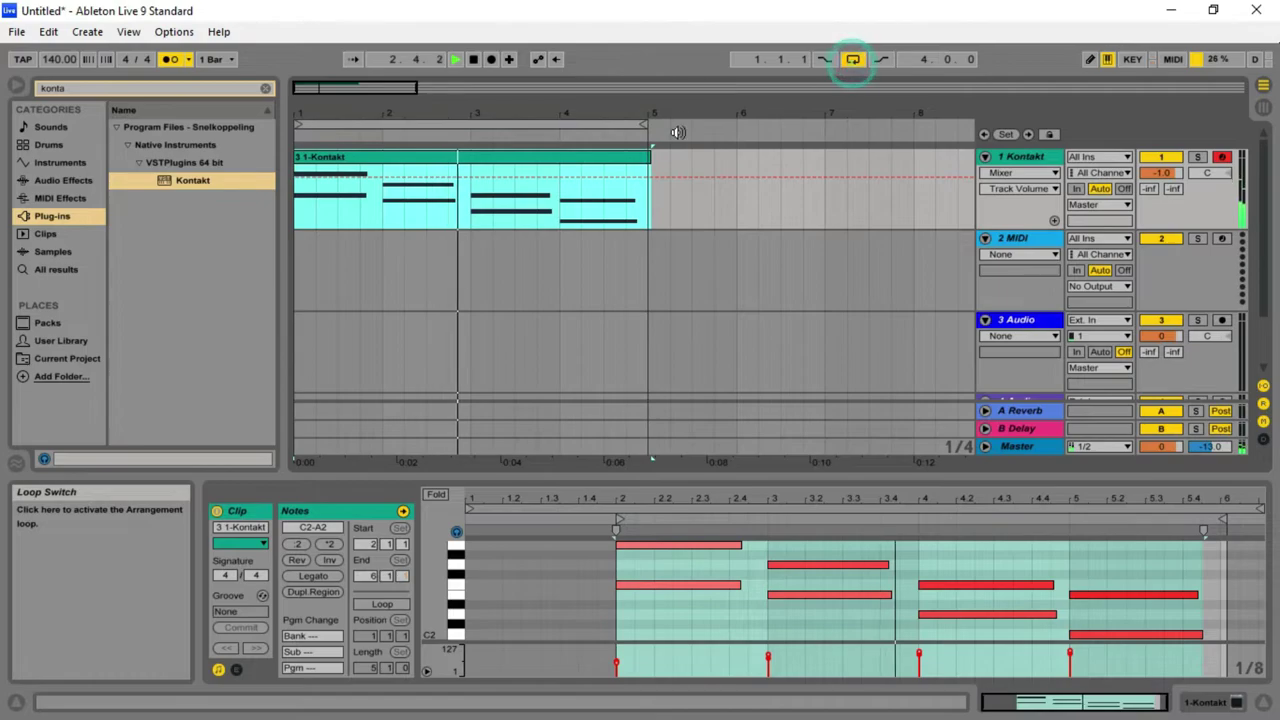
left_click(650, 160)
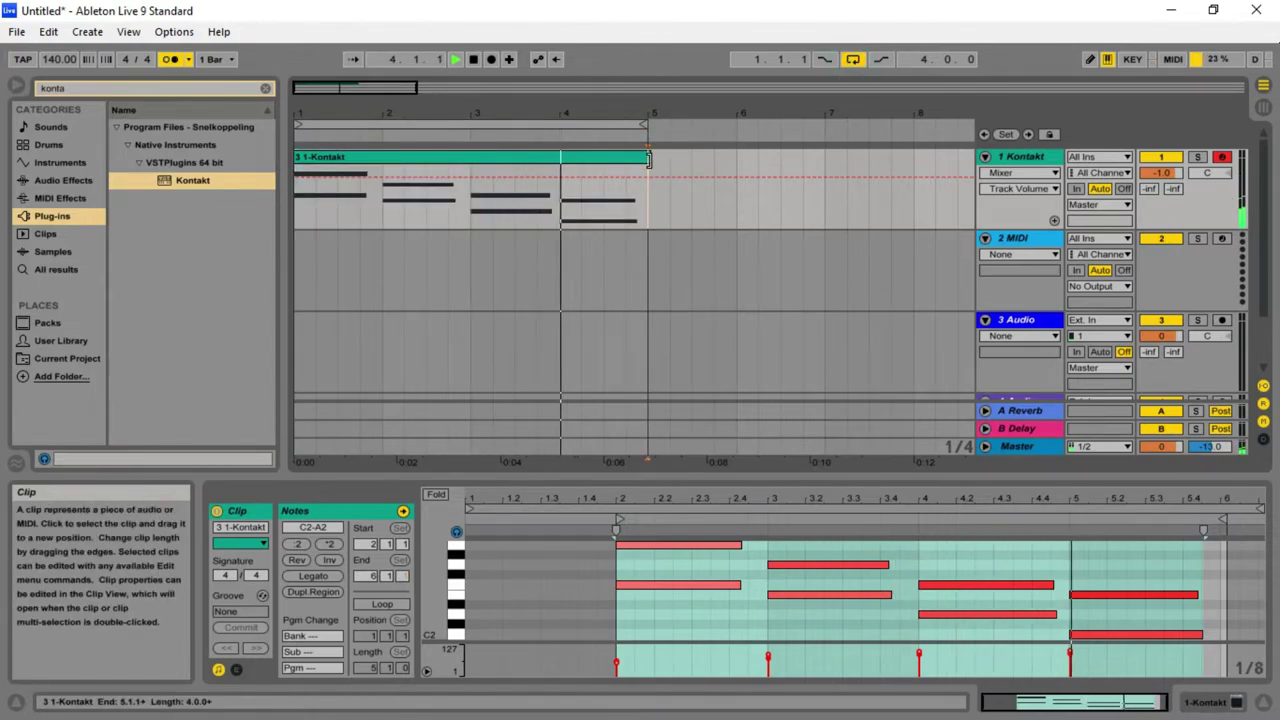
left_click(643, 158)
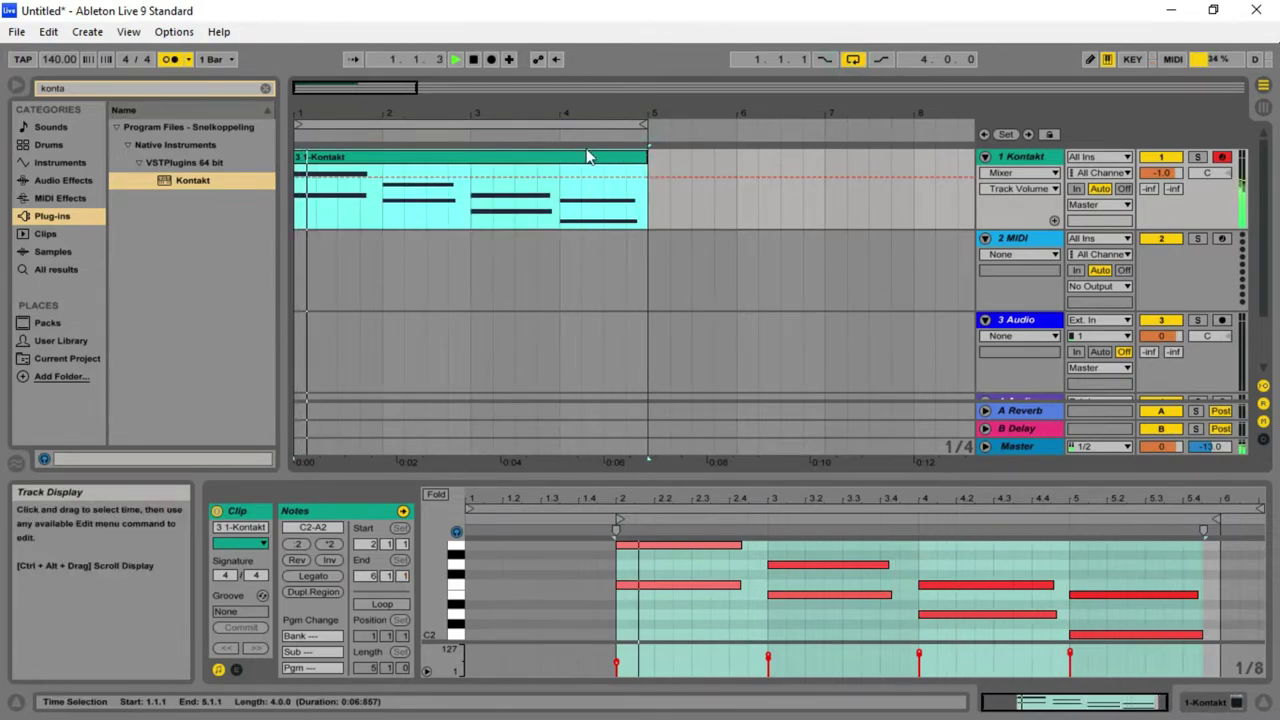
Add a B2 note from 2.3.1 to 3.1.1 in the Kontakt clip with a velocity of 48
double_click(551, 154)
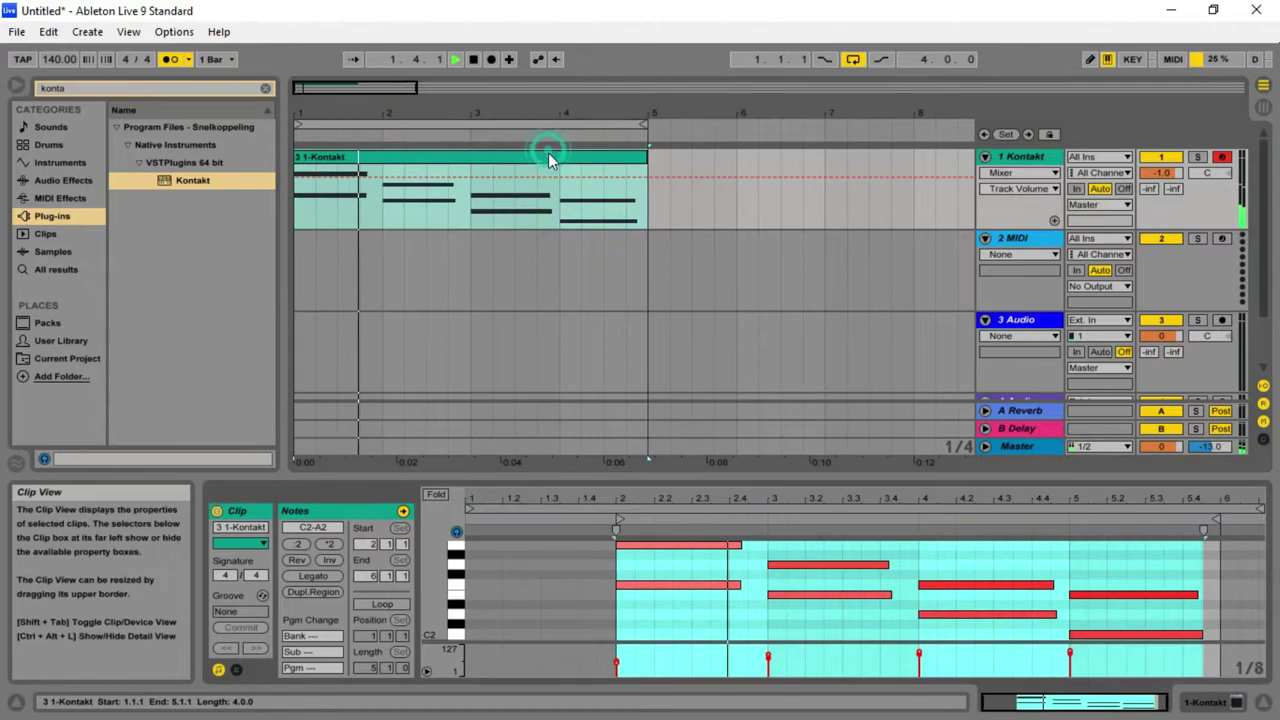
left_click(1005, 577)
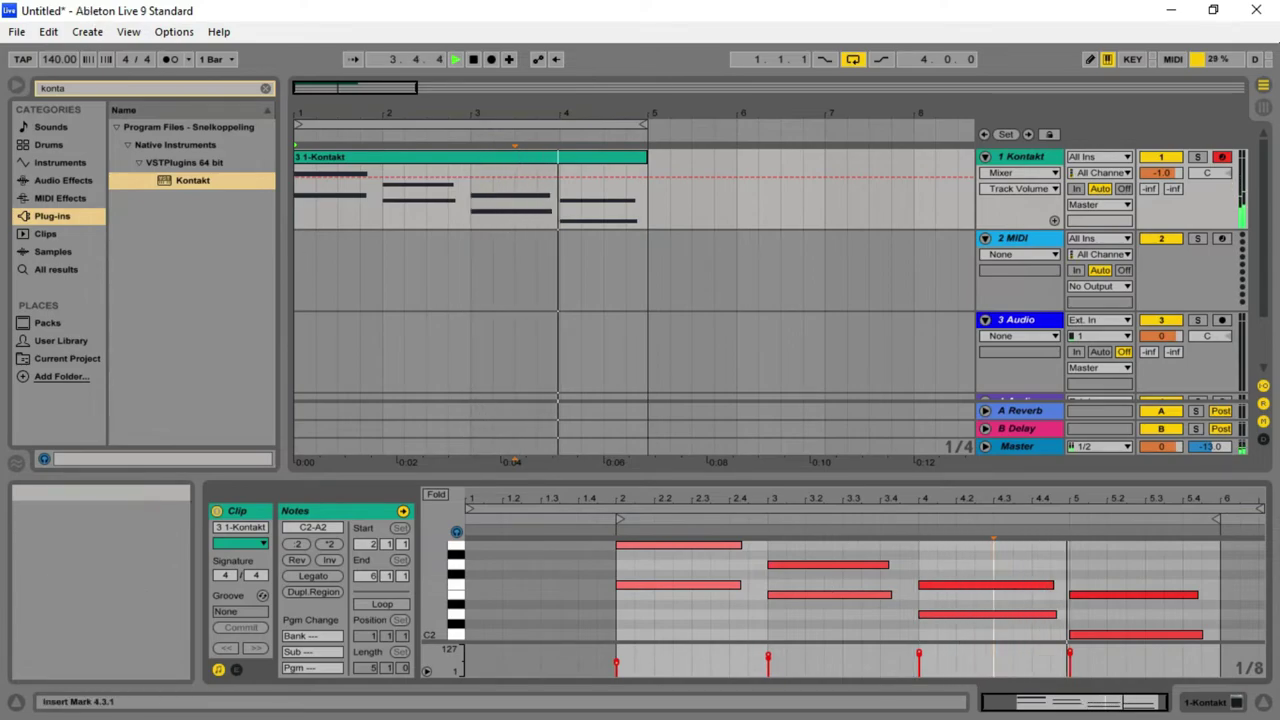
scroll(838, 595, "up", 3)
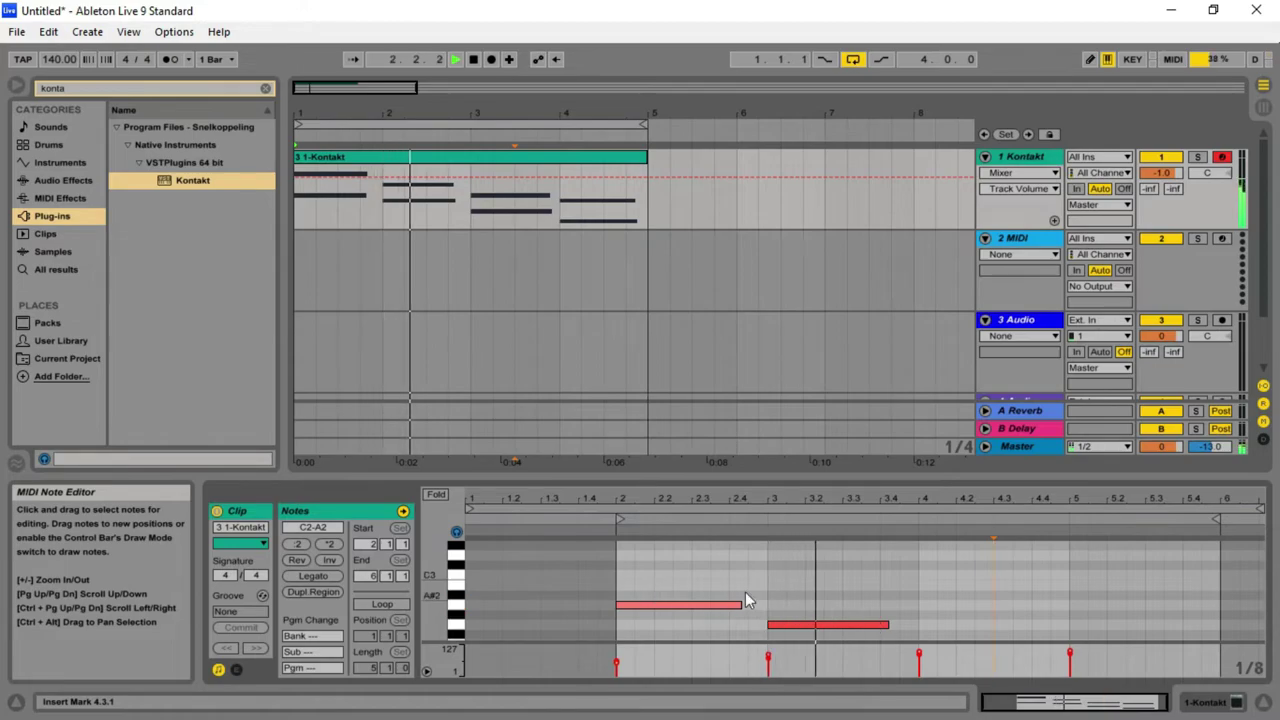
double_click(700, 586)
left_click_drag(709, 586, 767, 586)
left_click_drag(692, 653, 695, 662)
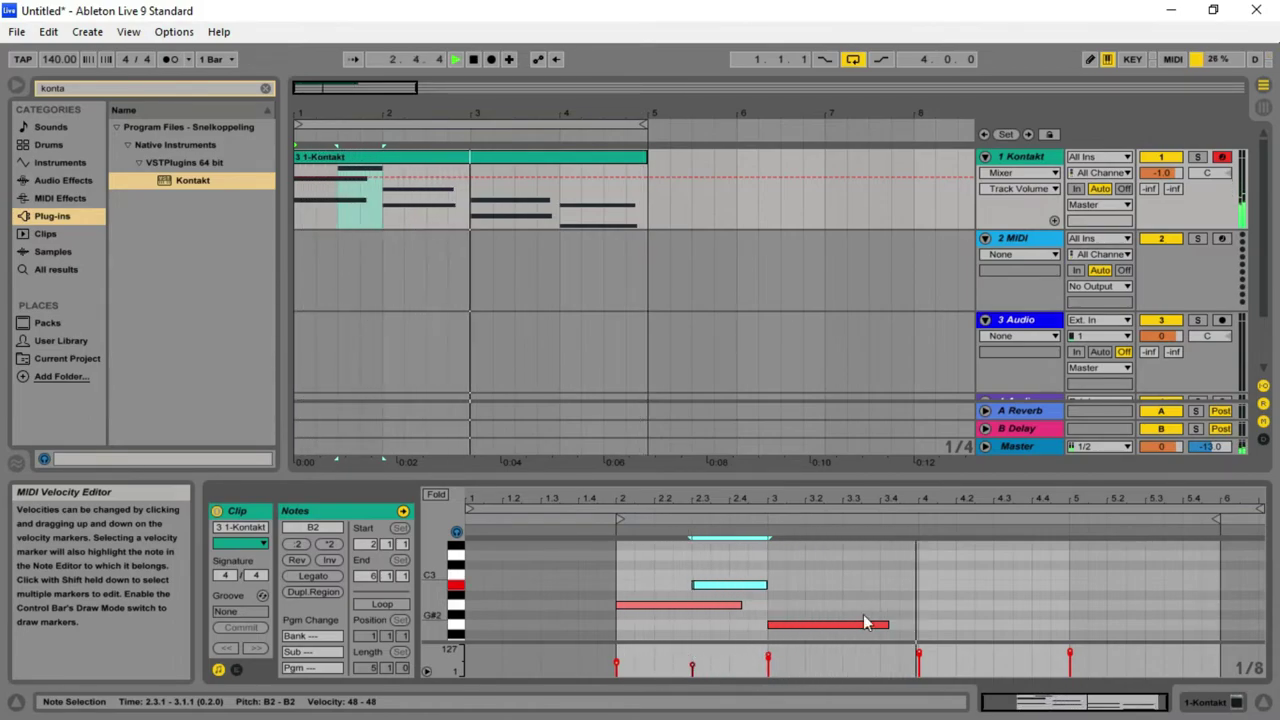
Add a short B2 note at 3.2.1 and turn bar 2's top line into two A2 notes meeting at 2.3.1
double_click(810, 586)
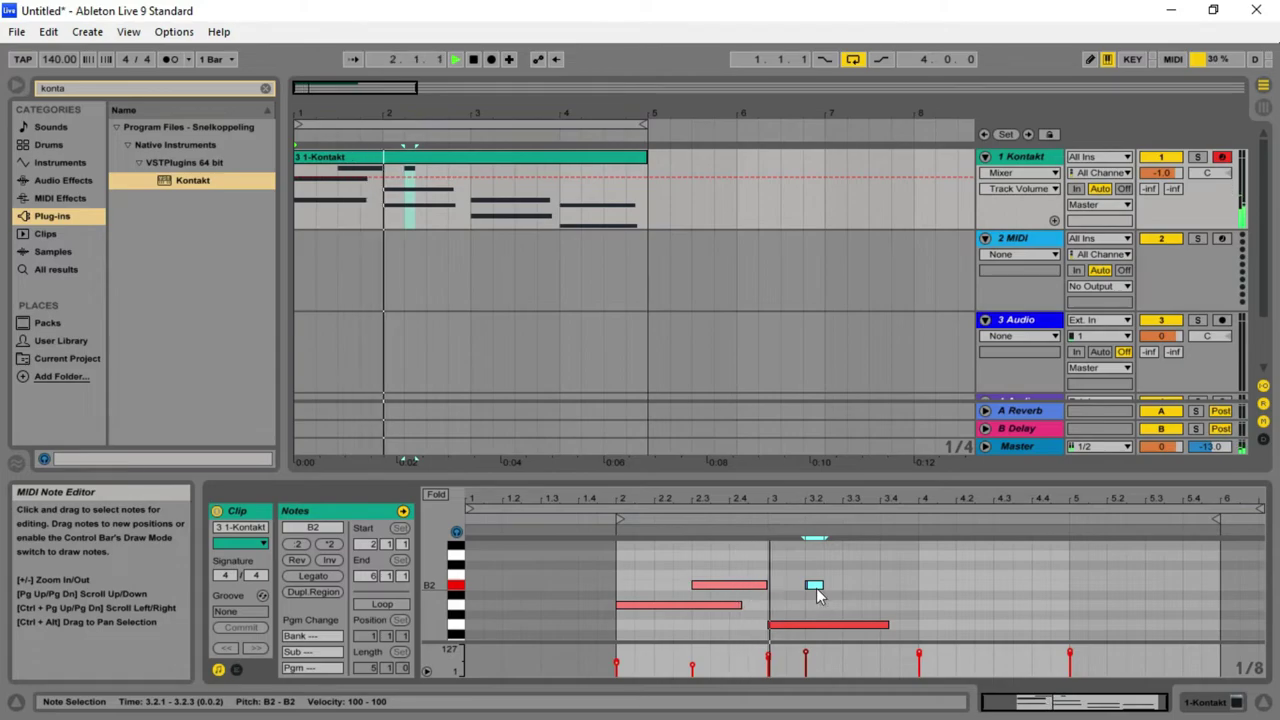
left_click(731, 588)
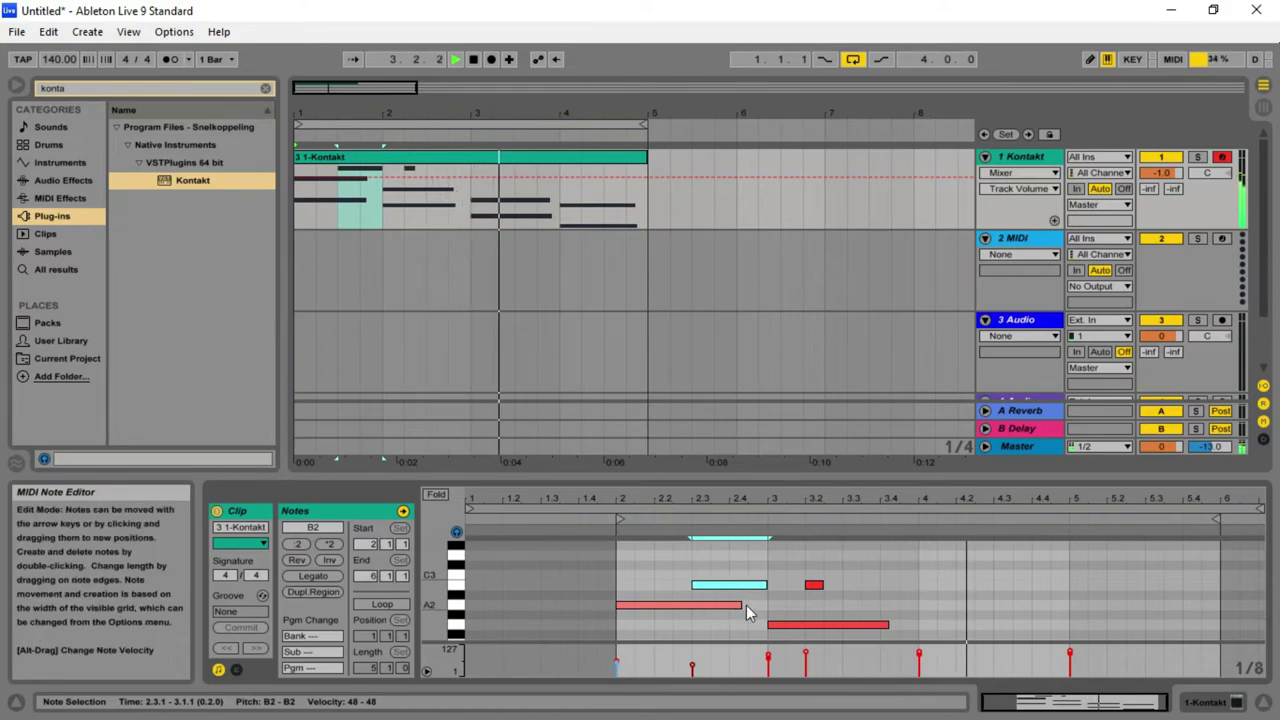
left_click_drag(742, 606, 703, 606)
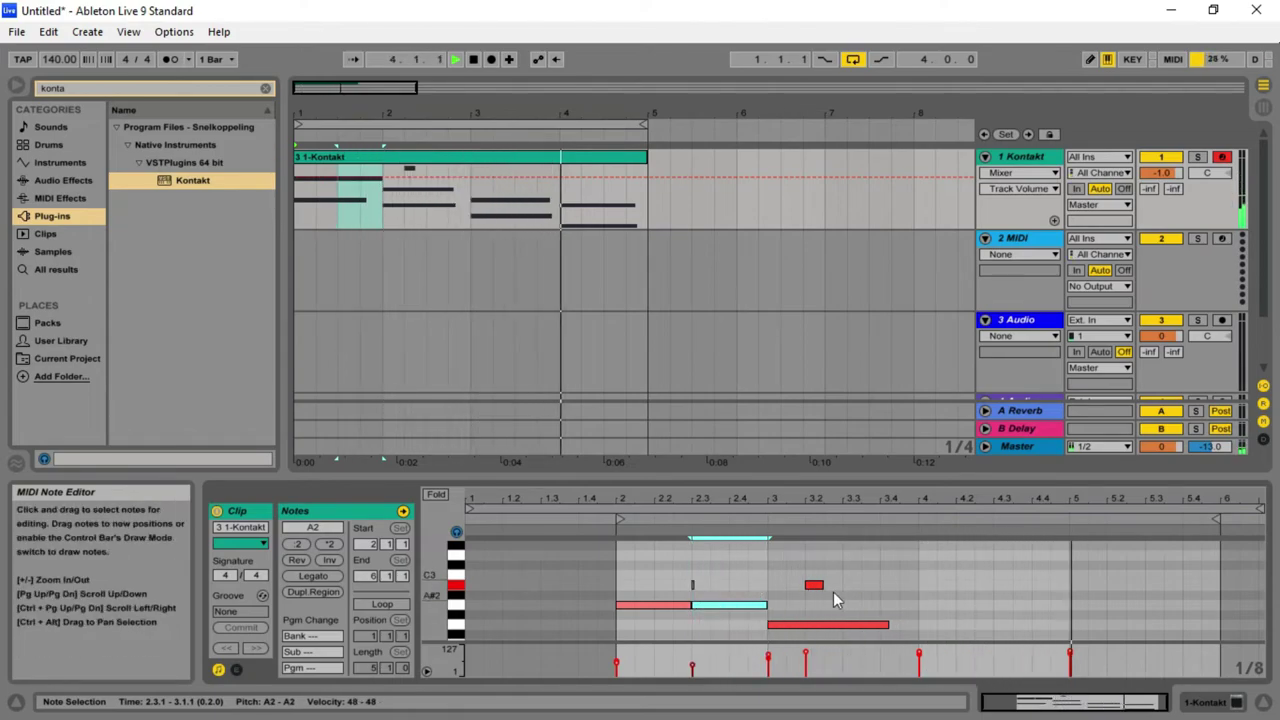
Move the short B2 note to 3.3.1, extend it to 4.1.1 and shorten the G2 note to end at 3.3.1
left_click_drag(818, 594, 848, 594)
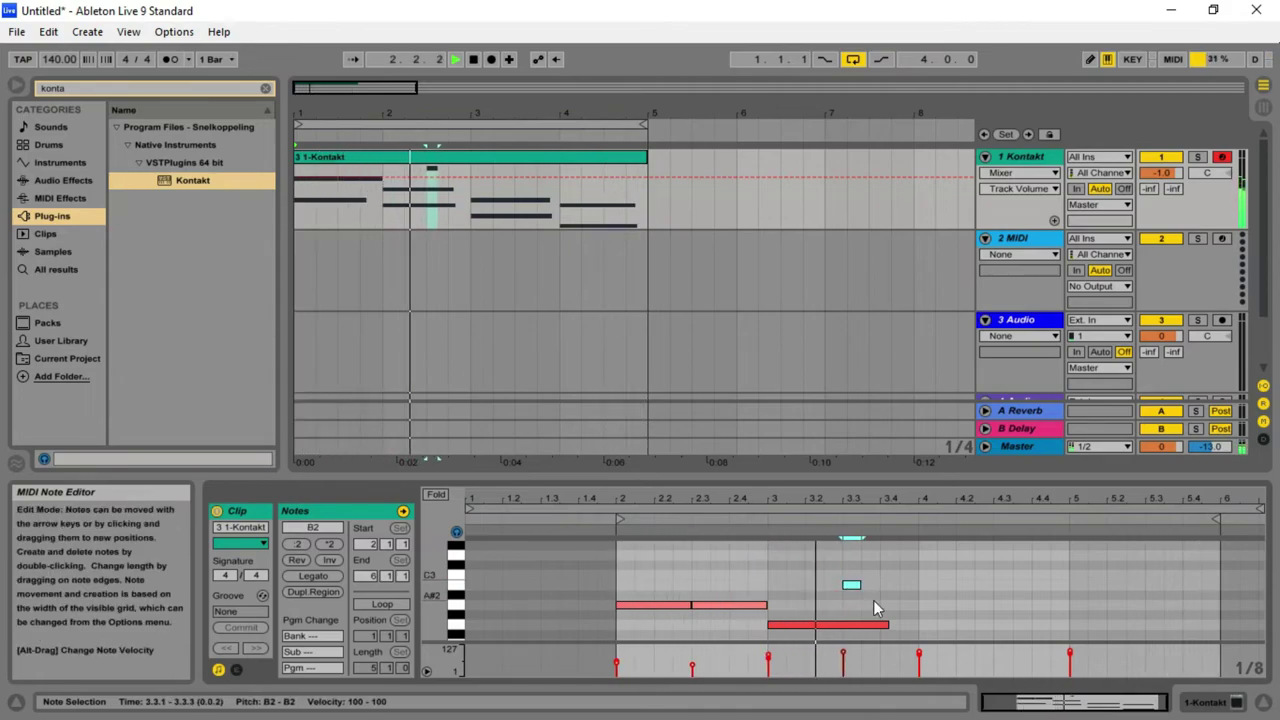
left_click_drag(885, 625, 905, 584)
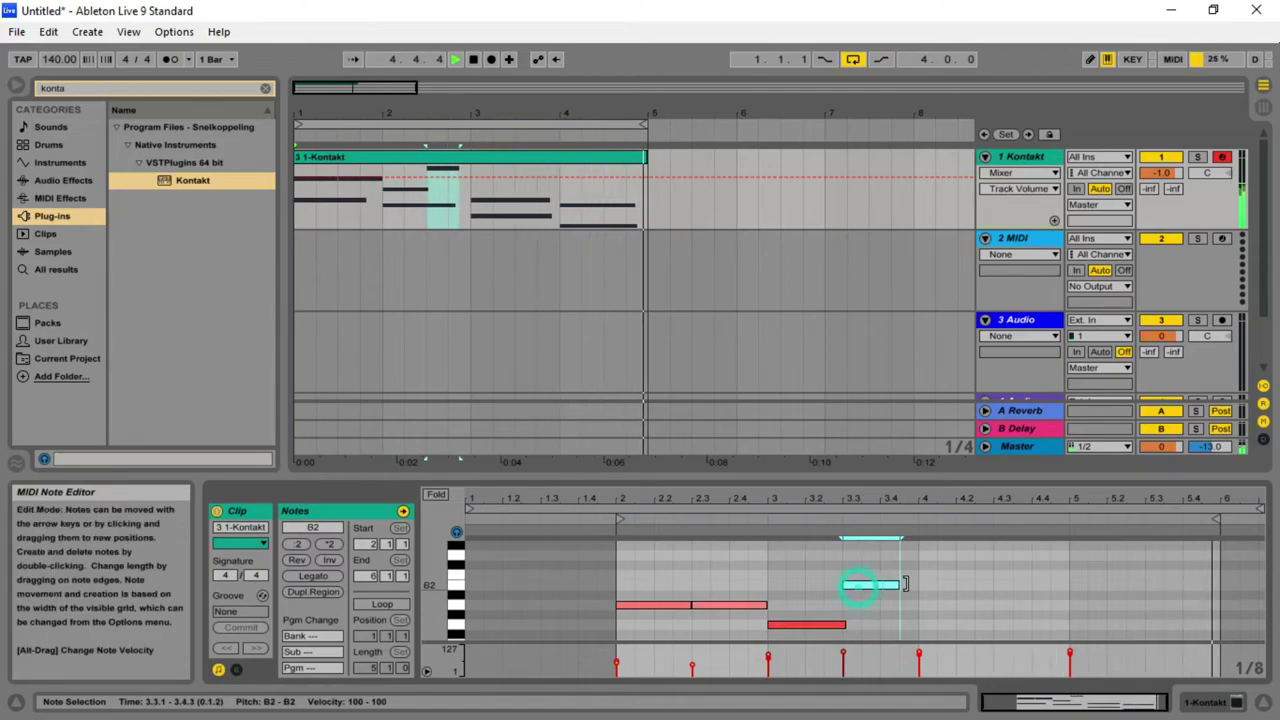
left_click(841, 623)
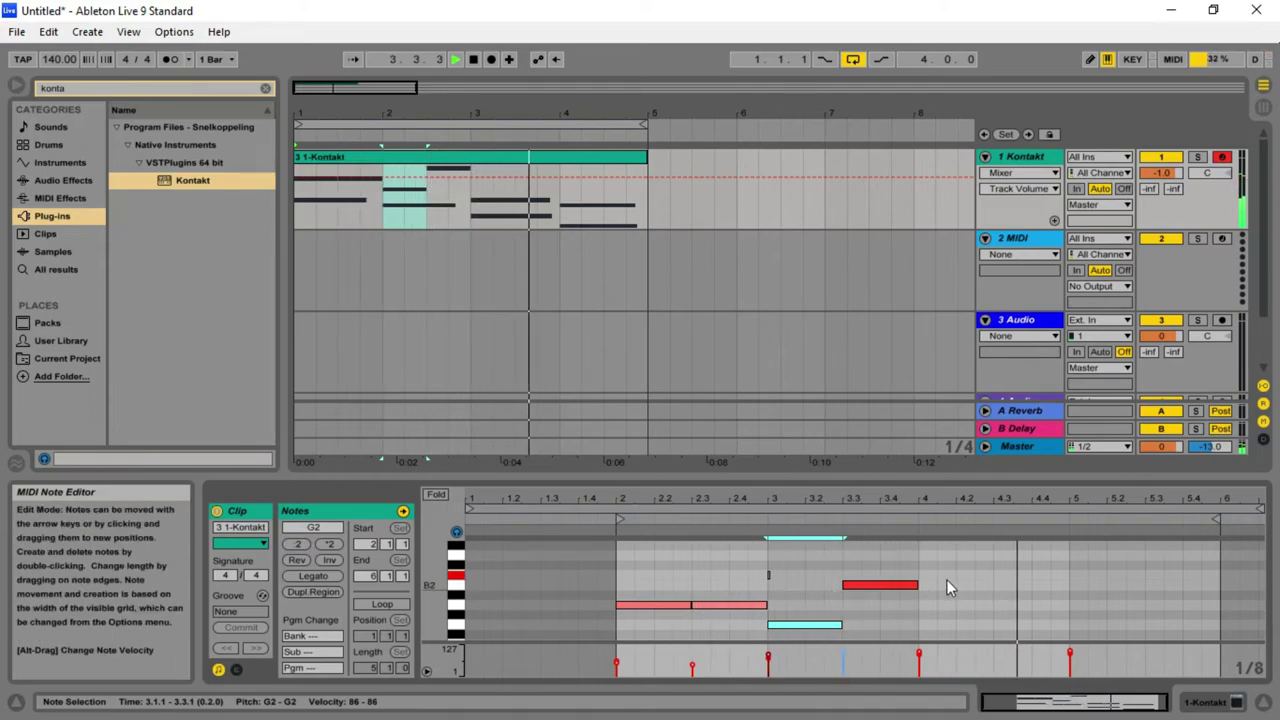
Add a C3 note from 4.3.1 to 4.4.3 in the Kontakt clip and lower its velocity
double_click(998, 575)
left_click_drag(1032, 575, 1050, 575)
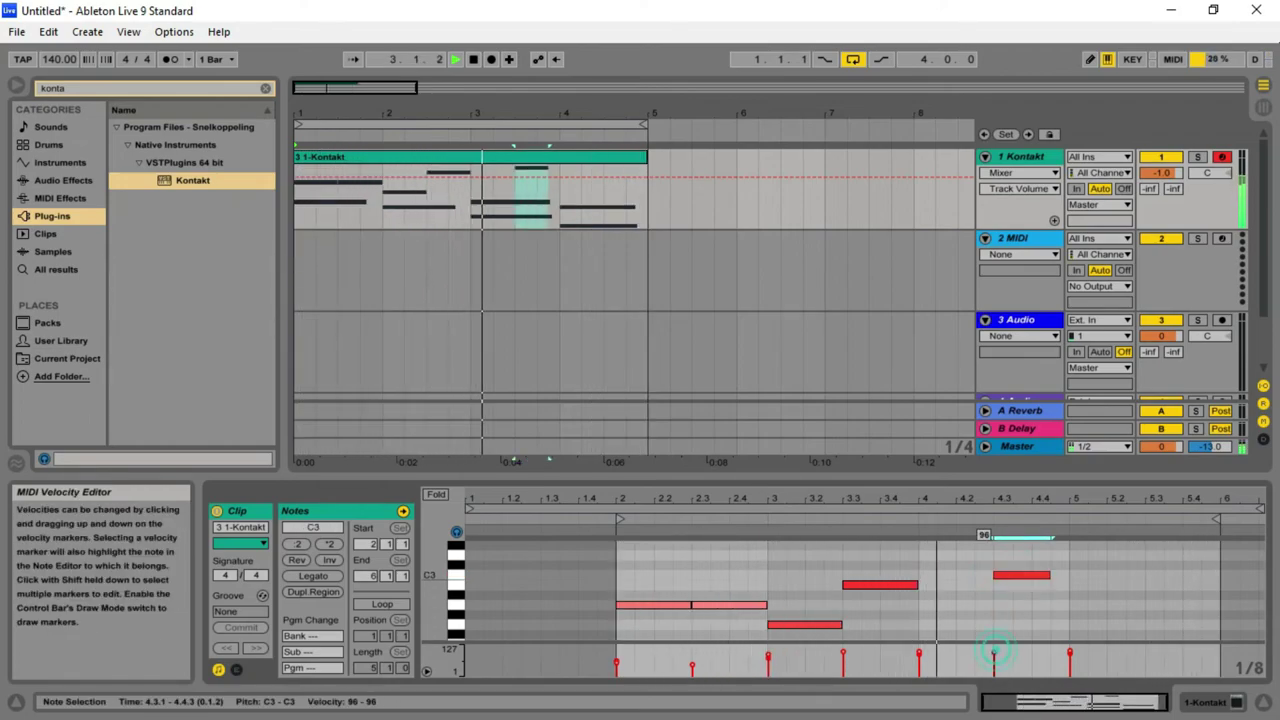
left_click_drag(998, 658, 999, 663)
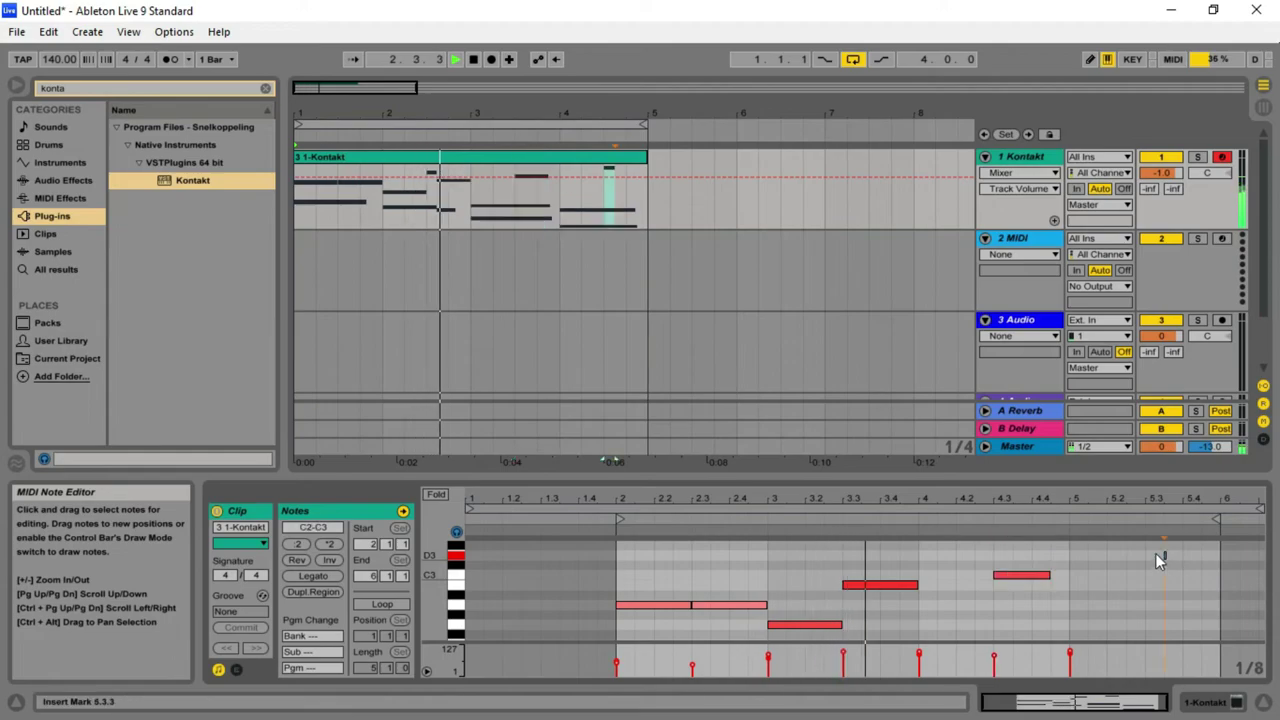
Add a D3 note from 5.3.1 to 6.1.1 in the Kontakt clip with a velocity of 81
left_click_drag(1150, 555, 1201, 555)
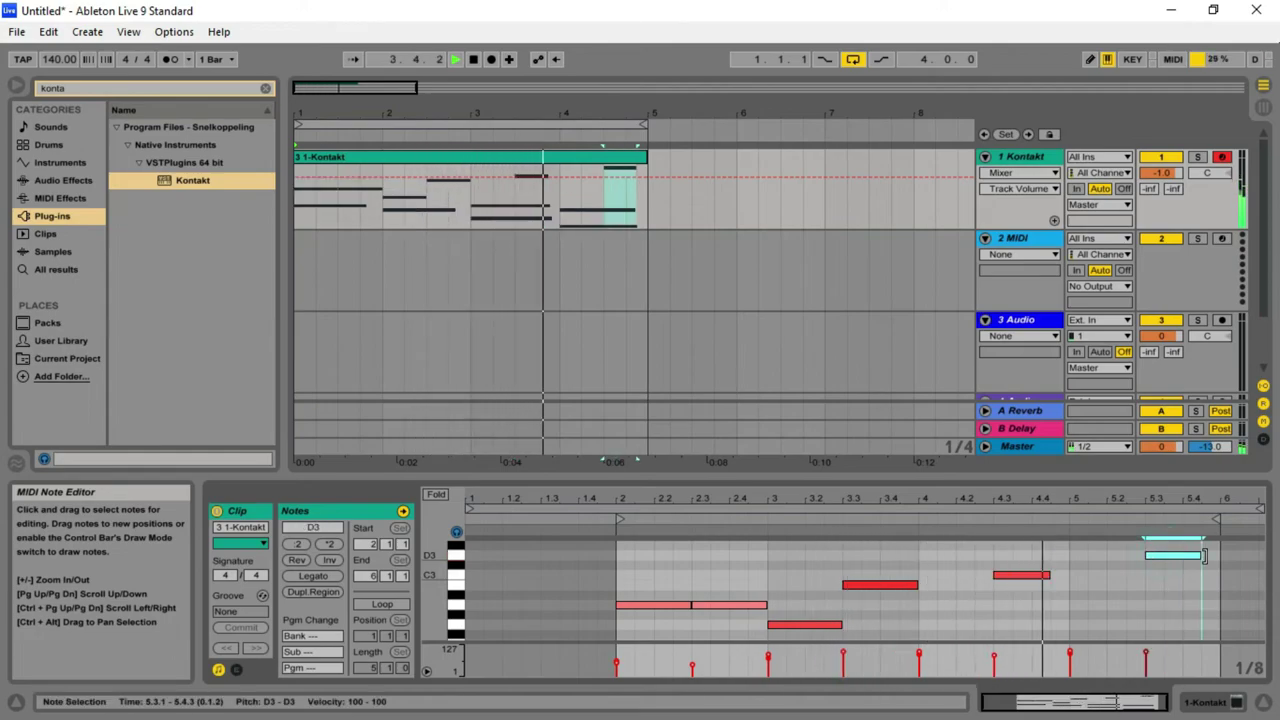
left_click_drag(1146, 652, 1146, 657)
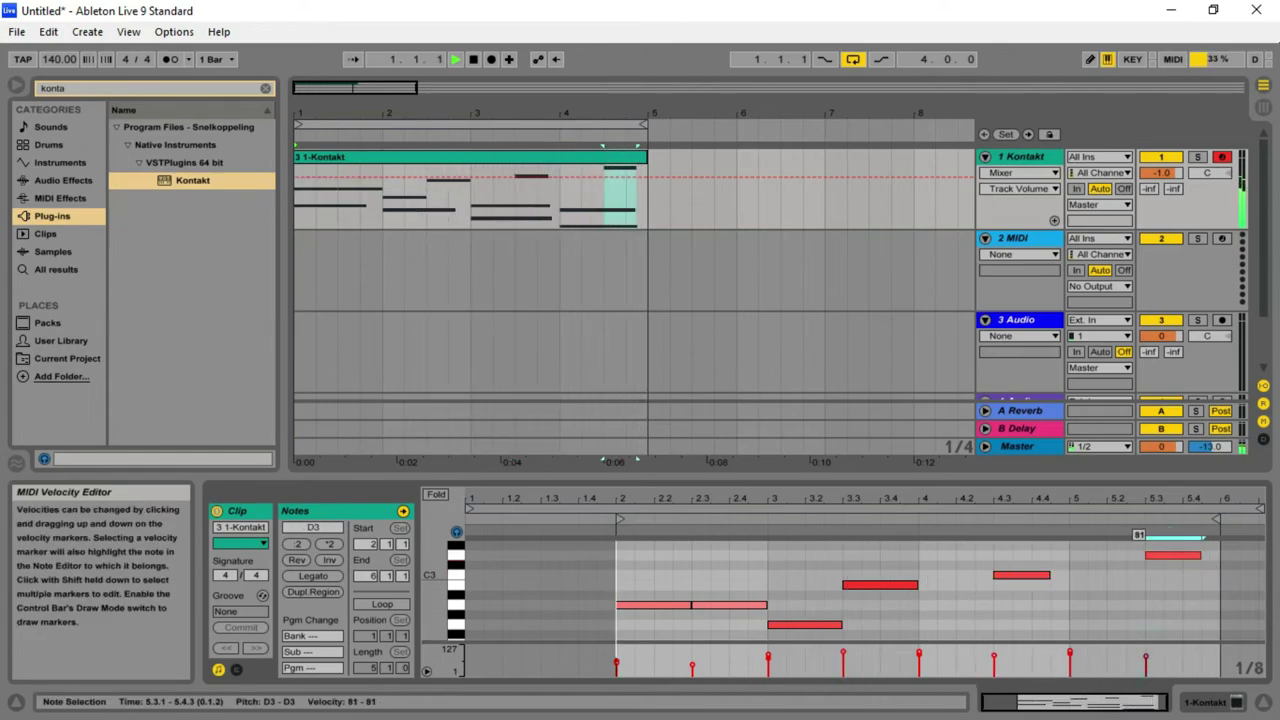
left_click_drag(1201, 555, 1220, 556)
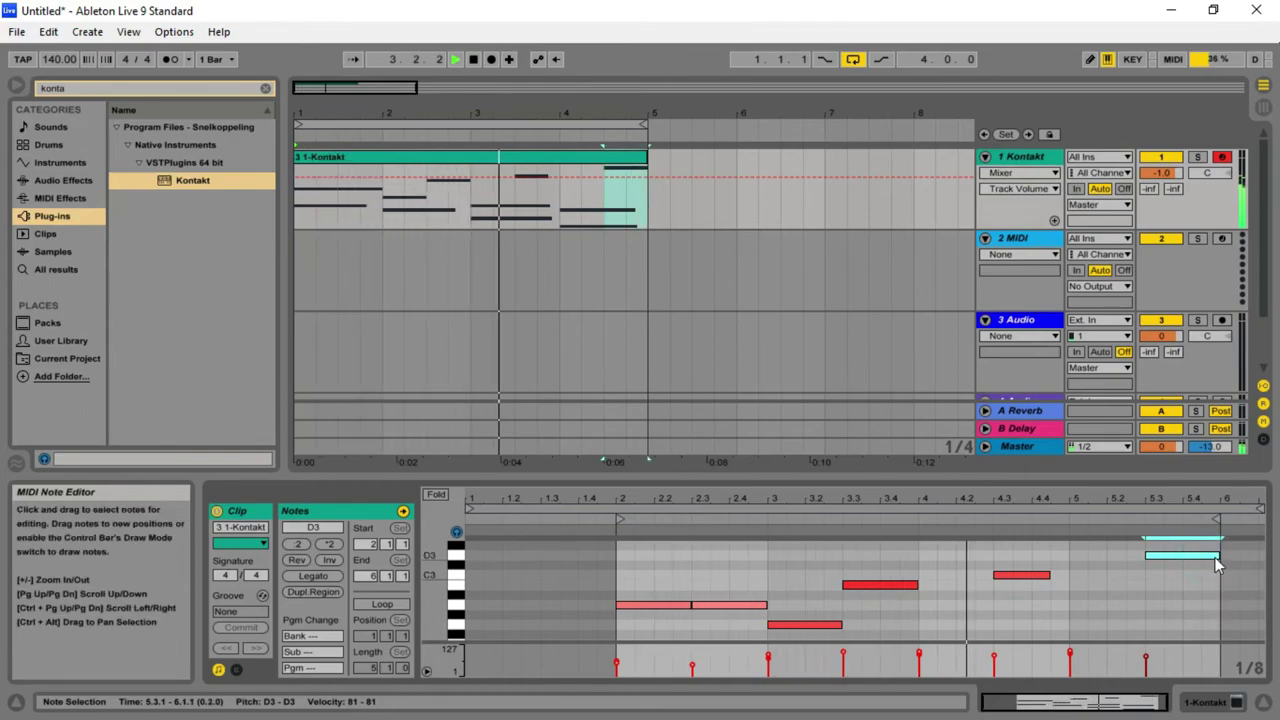
Switch to Session View and open the Kontakt plug-in window of the 1 Kontakt track to view its loaded preset
key("Tab")
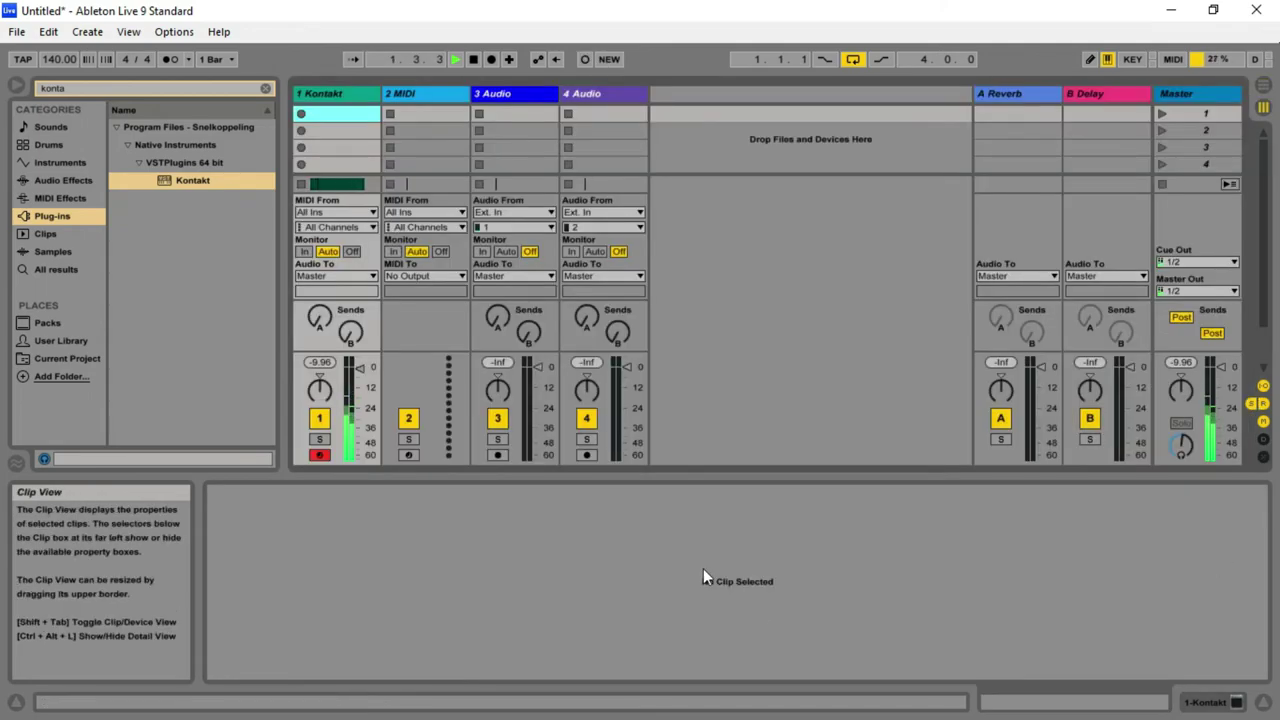
left_click(332, 94)
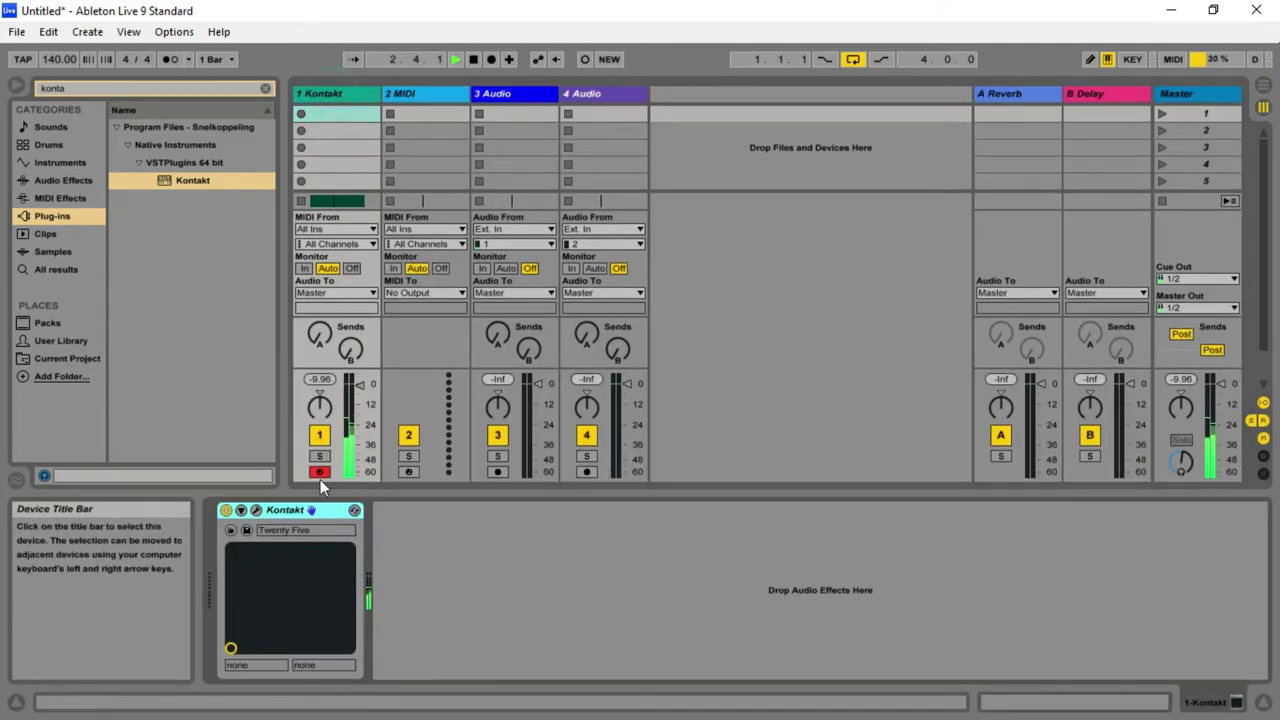
left_click(257, 510)
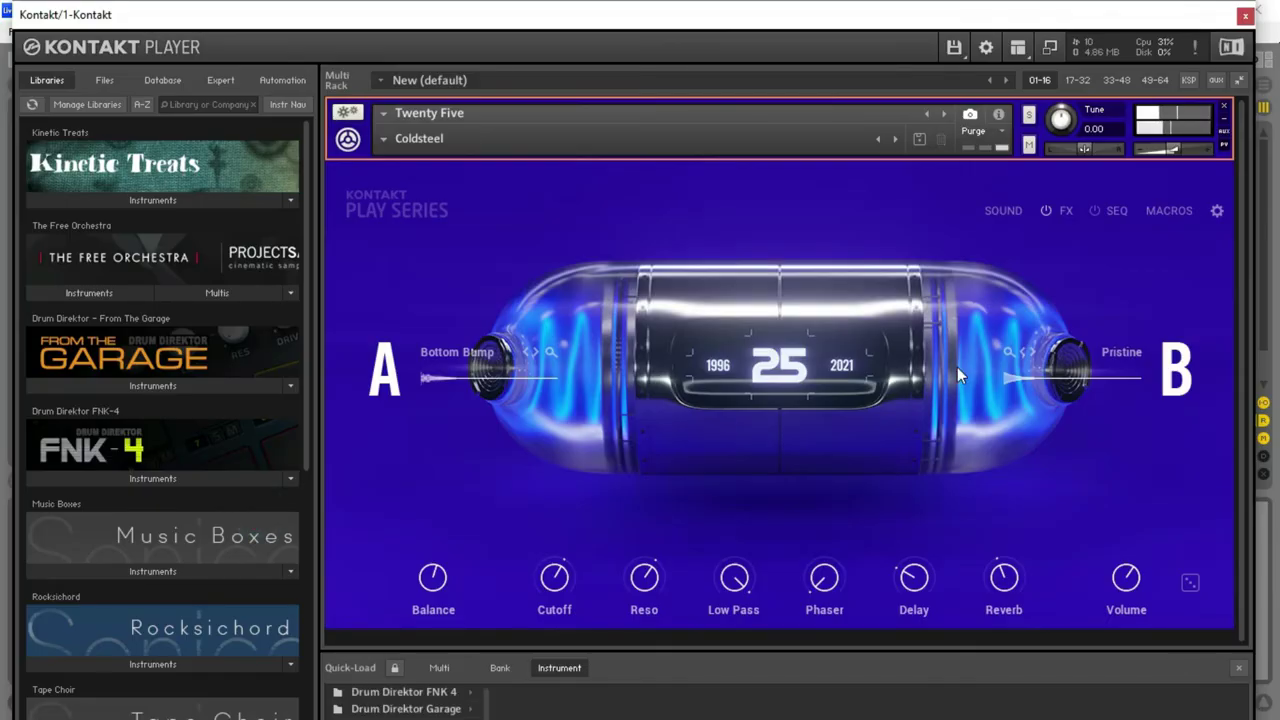
mouse_move(701, 21)
left_mouse_down()
mouse_move(717, 17)
mouse_move(696, 20)
left_mouse_up()
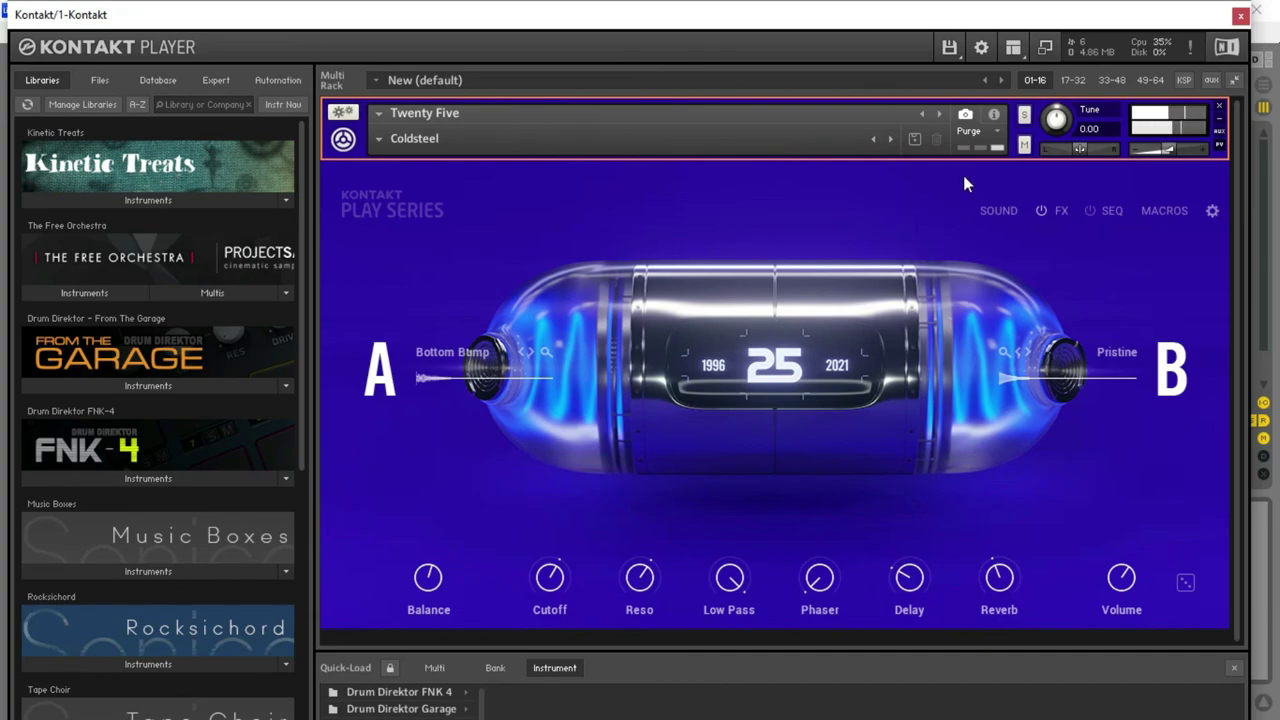
left_click_drag(722, 12, 722, 14)
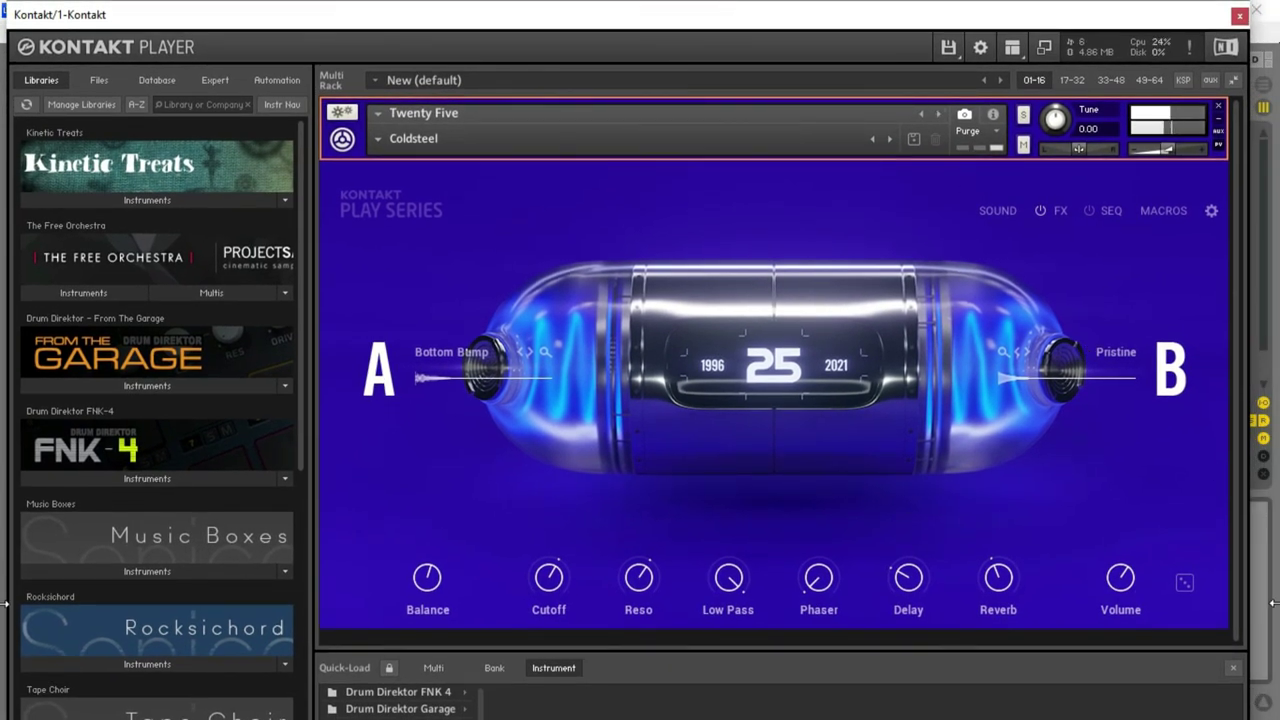